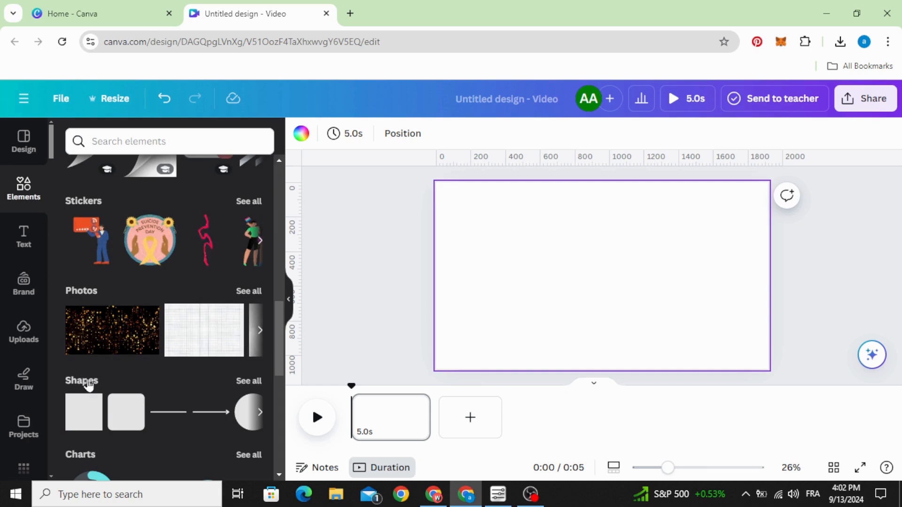
Step: Add a rounded square shape to the blank page and increase its corner rounding to the maximum
{"action": "left_click", "coordinate": [126, 421]}
{"action": "left_click", "coordinate": [497, 282]}
{"action": "left_click", "coordinate": [592, 285]}
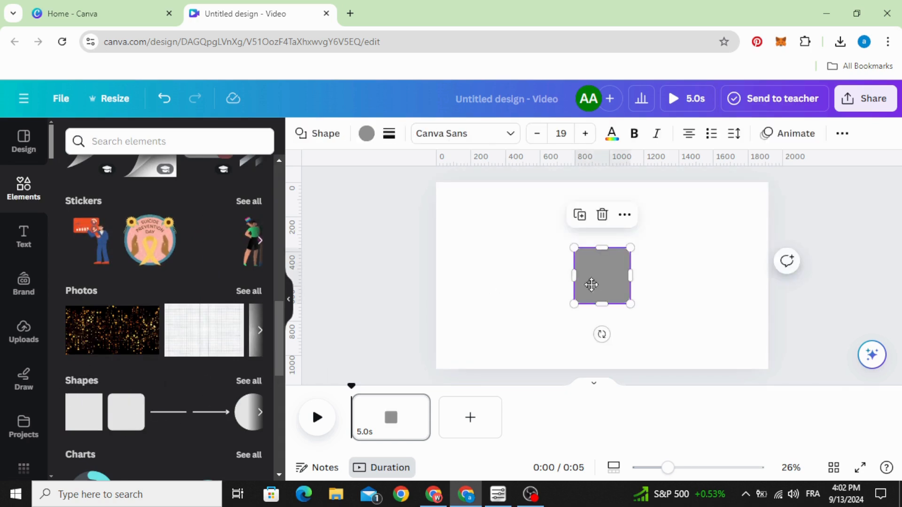
{"action": "left_click_drag", "start_coordinate": [591, 285], "coordinate": [555, 285]}
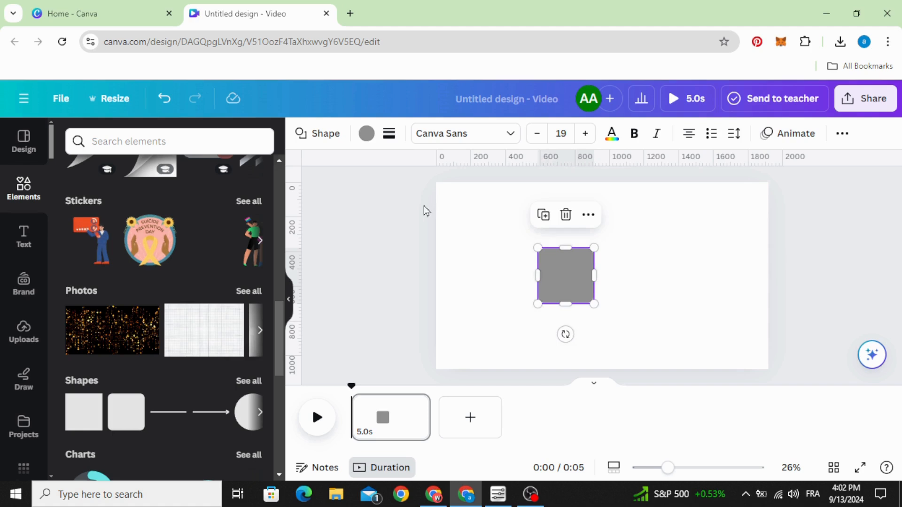
{"action": "left_click", "coordinate": [390, 134]}
{"action": "left_click_drag", "start_coordinate": [475, 269], "coordinate": [706, 277]}
Step: Stretch the rounded square into a wide horizontal bar and center it on the page
{"action": "left_click", "coordinate": [682, 281]}
{"action": "left_click", "coordinate": [582, 278]}
{"action": "left_click_drag", "start_coordinate": [538, 275], "coordinate": [512, 280]}
{"action": "left_click_drag", "start_coordinate": [572, 247], "coordinate": [572, 238]}
{"action": "mouse_move", "coordinate": [597, 272]}
{"action": "left_mouse_down"}
{"action": "mouse_move", "coordinate": [582, 278]}
{"action": "mouse_move", "coordinate": [594, 278]}
{"action": "left_mouse_up"}
Step: Fill the bar with the default pink-to-yellow gradient
{"action": "left_click", "coordinate": [366, 133]}
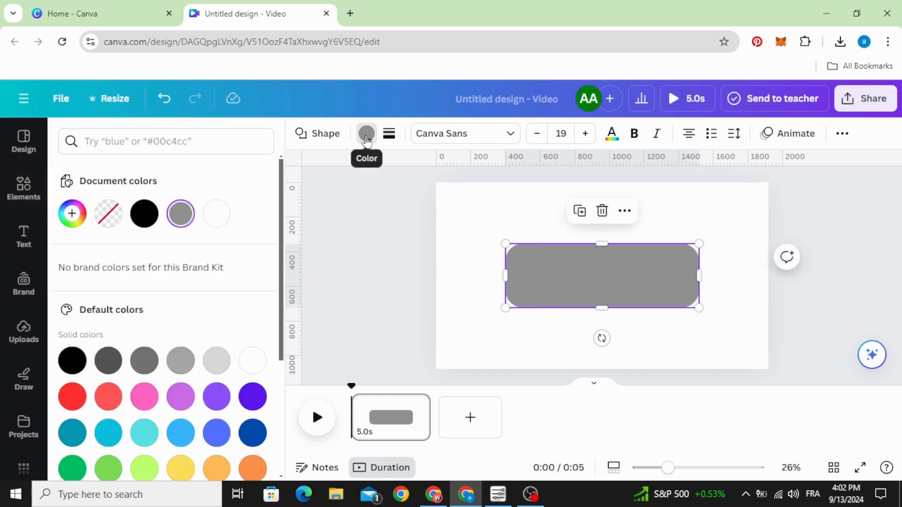
{"action": "scroll", "coordinate": [178, 294], "scroll_direction": "down", "scroll_amount": 4}
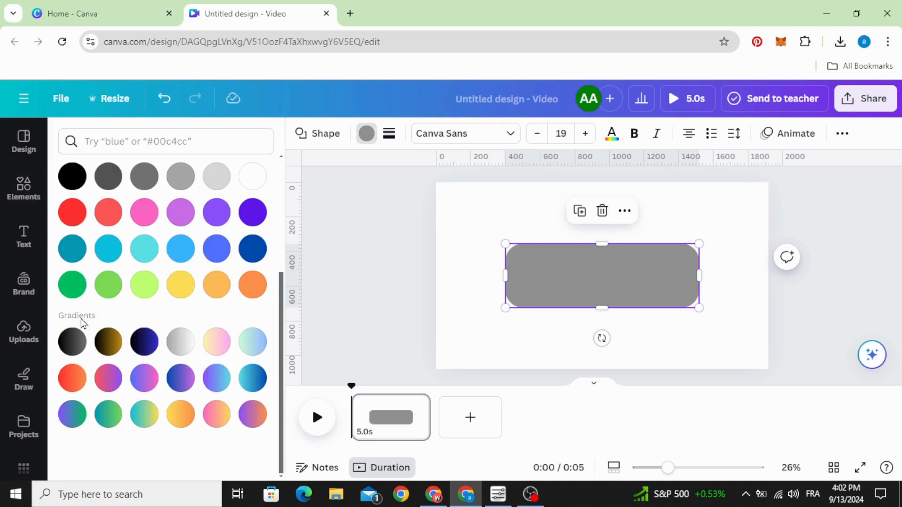
{"action": "left_click", "coordinate": [217, 415]}
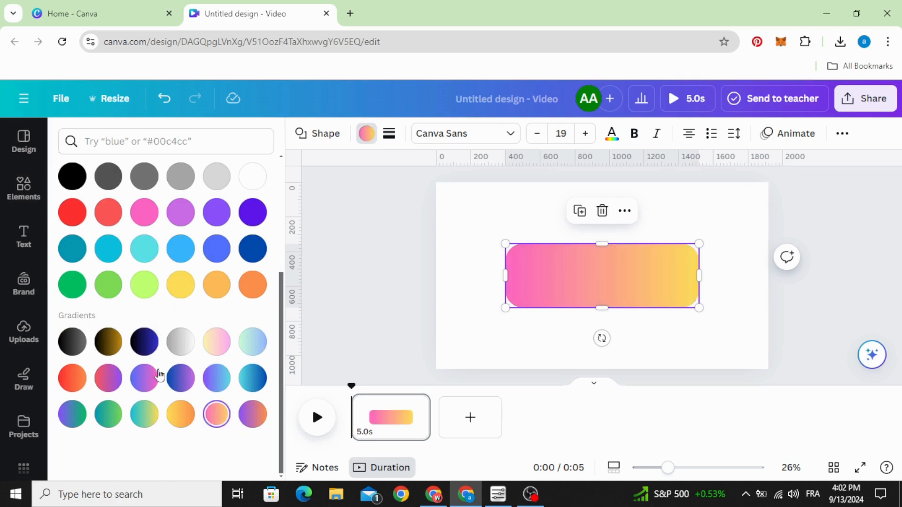
Step: Change the bar's gradient style so pink runs vertically down to yellow
{"action": "scroll", "coordinate": [156, 375], "scroll_direction": "up", "scroll_amount": 4}
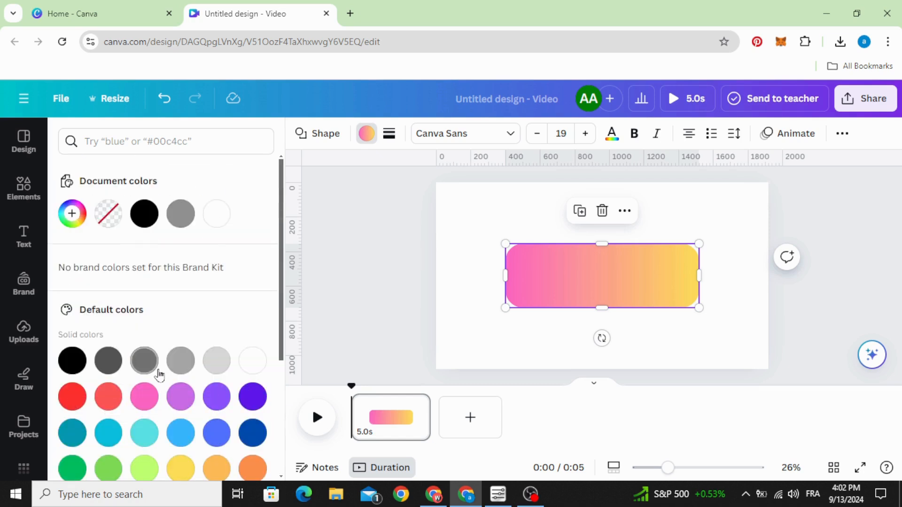
{"action": "left_click", "coordinate": [71, 215]}
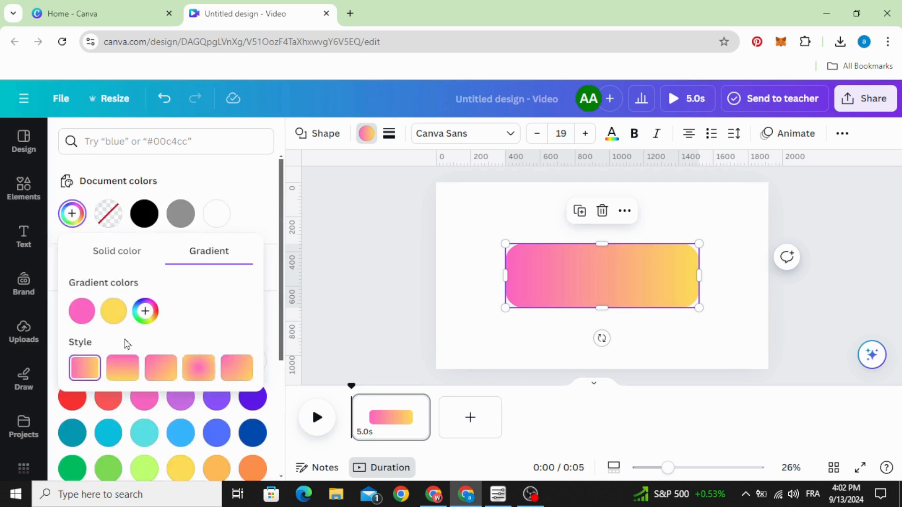
{"action": "left_click", "coordinate": [121, 367]}
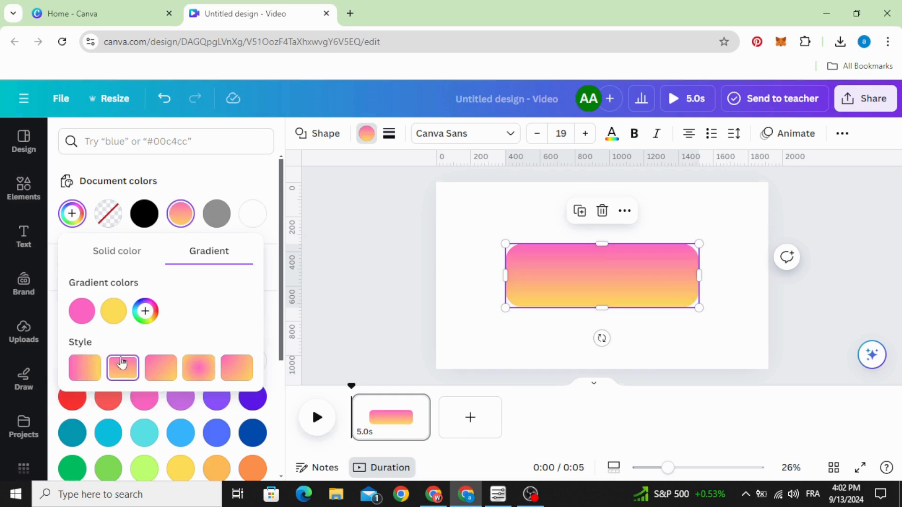
{"action": "left_click", "coordinate": [382, 296]}
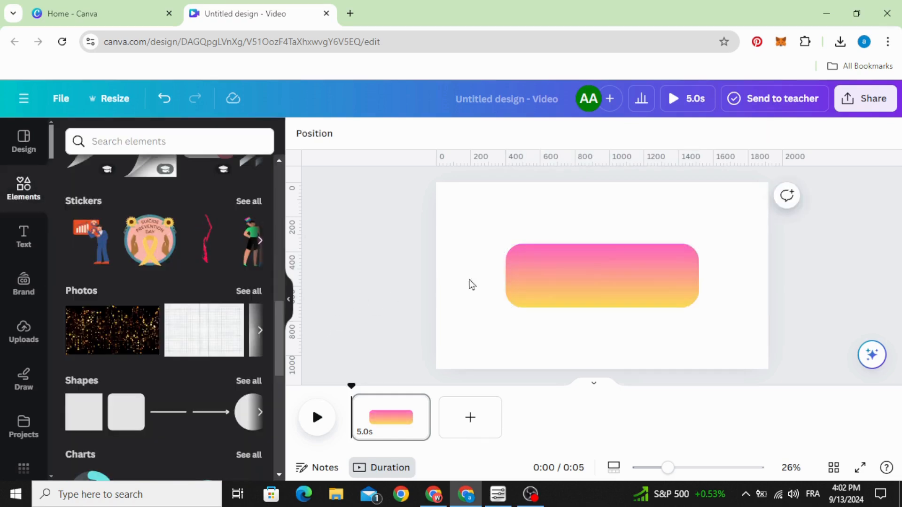
{"action": "left_click_drag", "start_coordinate": [593, 277], "coordinate": [604, 285]}
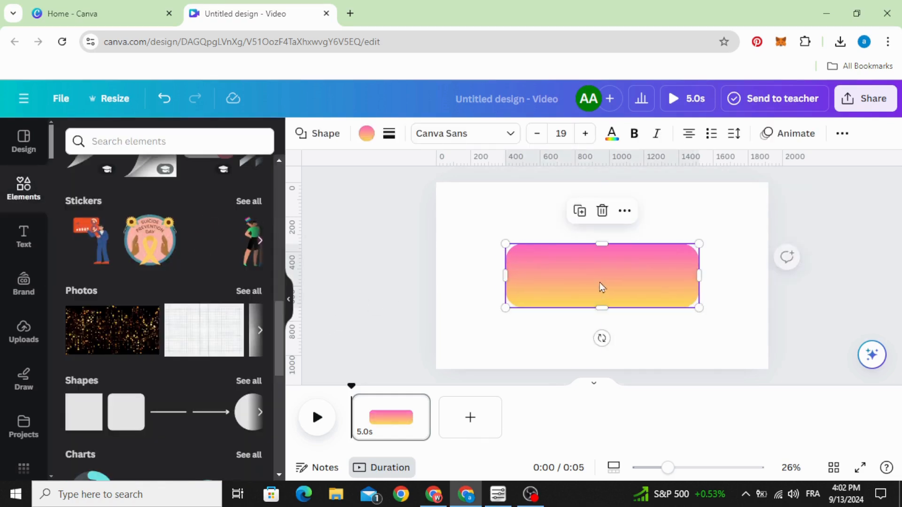
{"action": "left_click", "coordinate": [461, 277]}
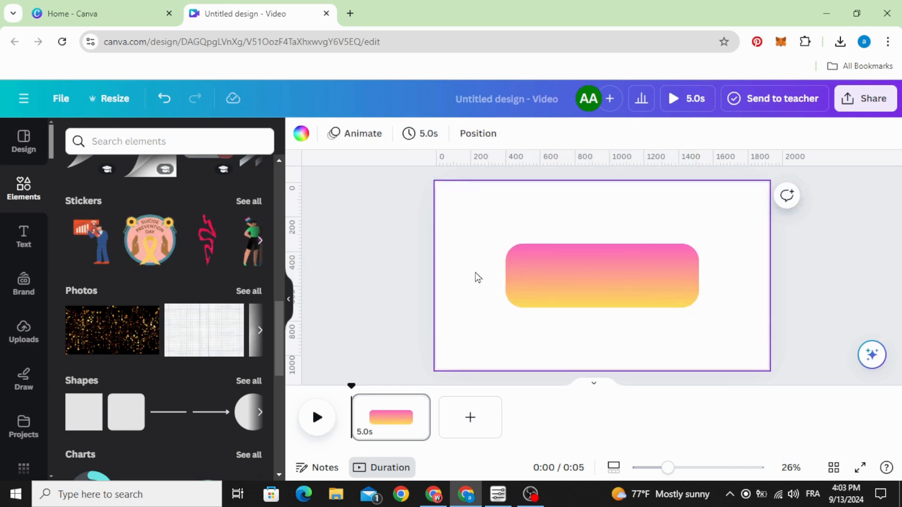
{"action": "left_click", "coordinate": [577, 277]}
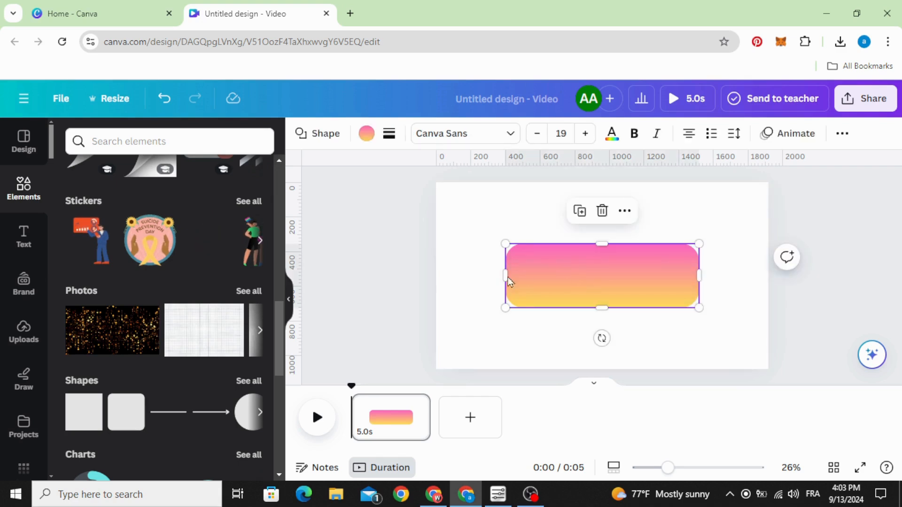
Step: Add a second rounded square aligned with the gradient bar's left edge and set its corner rounding to 100
{"action": "left_click", "coordinate": [118, 418]}
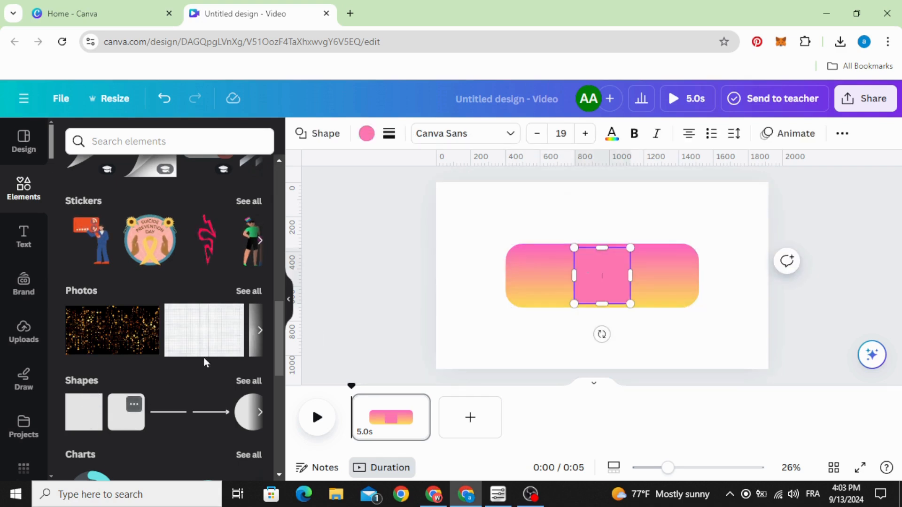
{"action": "left_click_drag", "start_coordinate": [599, 288], "coordinate": [538, 288]}
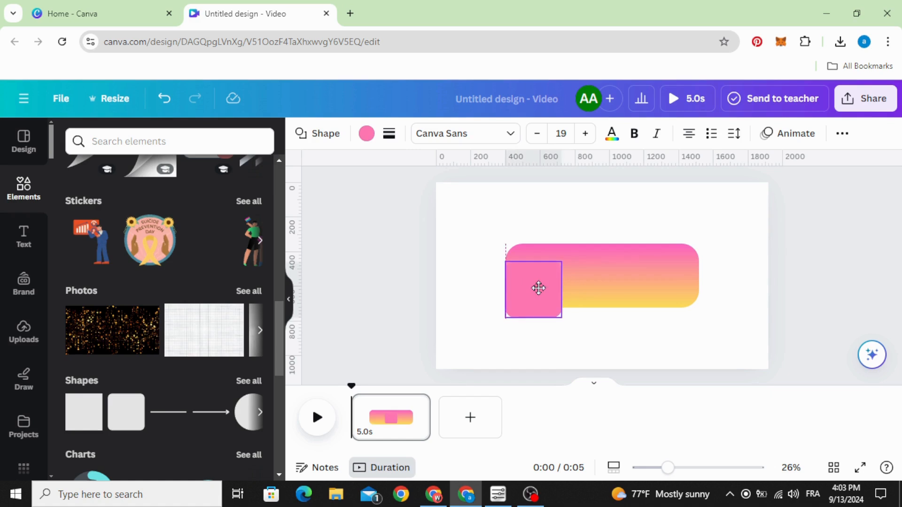
{"action": "left_click", "coordinate": [389, 134]}
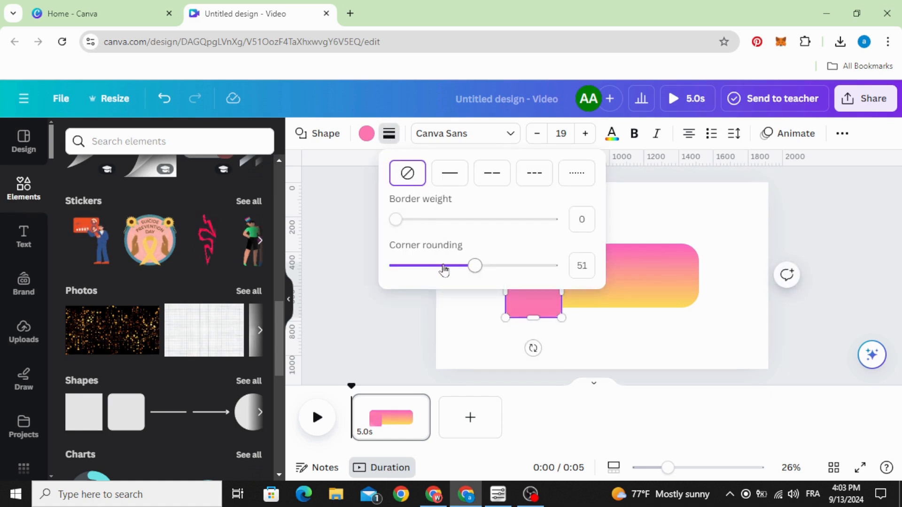
{"action": "left_click_drag", "start_coordinate": [476, 267], "coordinate": [574, 279]}
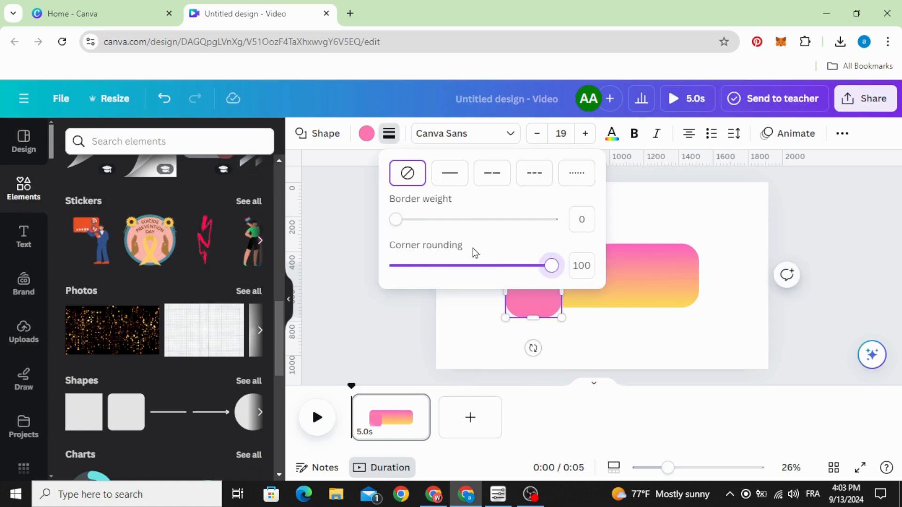
{"action": "left_click", "coordinate": [456, 325]}
Step: Widen the second shape to the gradient bar's width and align it over the bar's lower half
{"action": "left_click", "coordinate": [547, 303]}
{"action": "left_click_drag", "start_coordinate": [559, 295], "coordinate": [694, 297]}
{"action": "left_click_drag", "start_coordinate": [606, 289], "coordinate": [602, 304]}
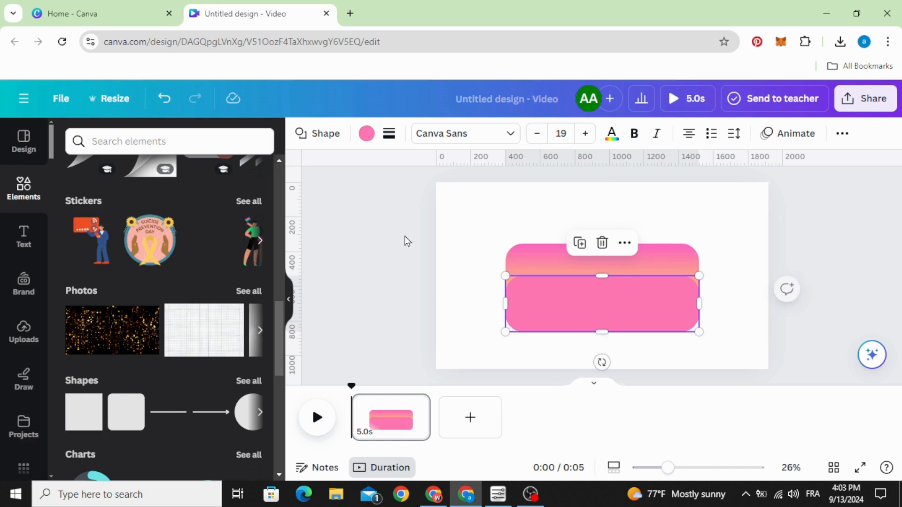
Step: Fill the front shape with white and shift it slightly down over the lower part of the gradient bar
{"action": "left_click", "coordinate": [364, 133]}
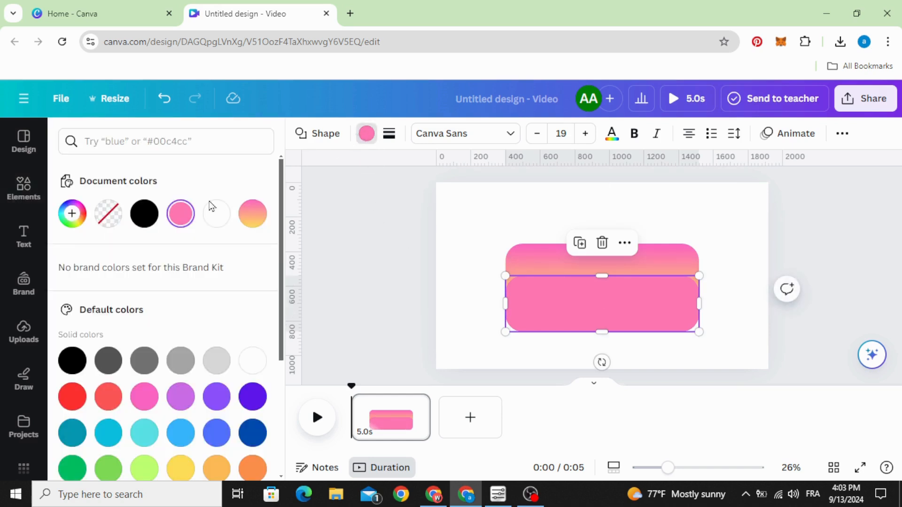
{"action": "left_click", "coordinate": [217, 223]}
{"action": "left_click", "coordinate": [408, 296]}
{"action": "mouse_move", "coordinate": [638, 318]}
{"action": "left_mouse_down"}
{"action": "mouse_move", "coordinate": [637, 332]}
{"action": "mouse_move", "coordinate": [639, 317]}
{"action": "left_mouse_up"}
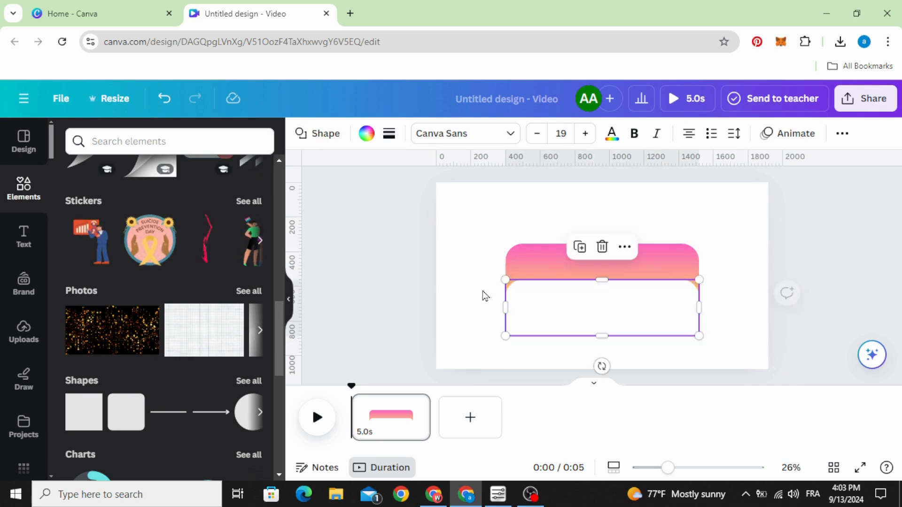
{"action": "left_click", "coordinate": [388, 290]}
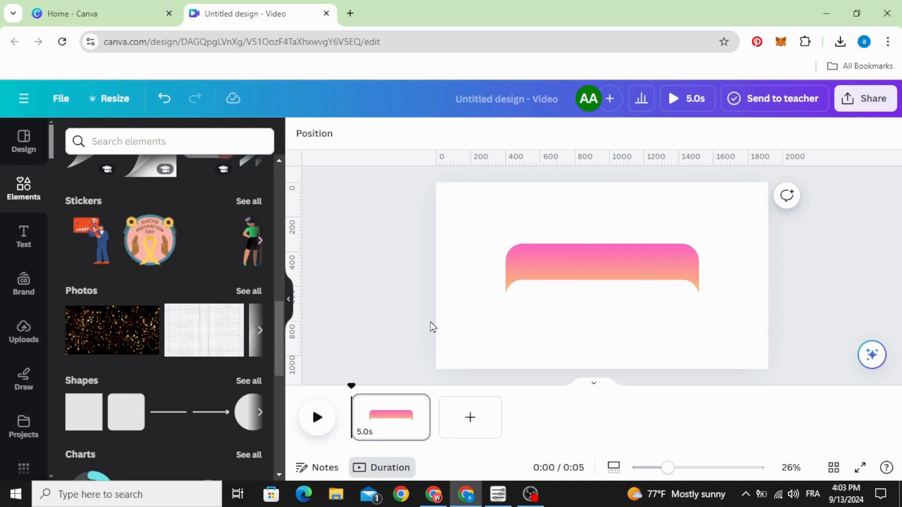
{"action": "left_click_drag", "start_coordinate": [579, 326], "coordinate": [585, 330]}
{"action": "left_click", "coordinate": [804, 243]}
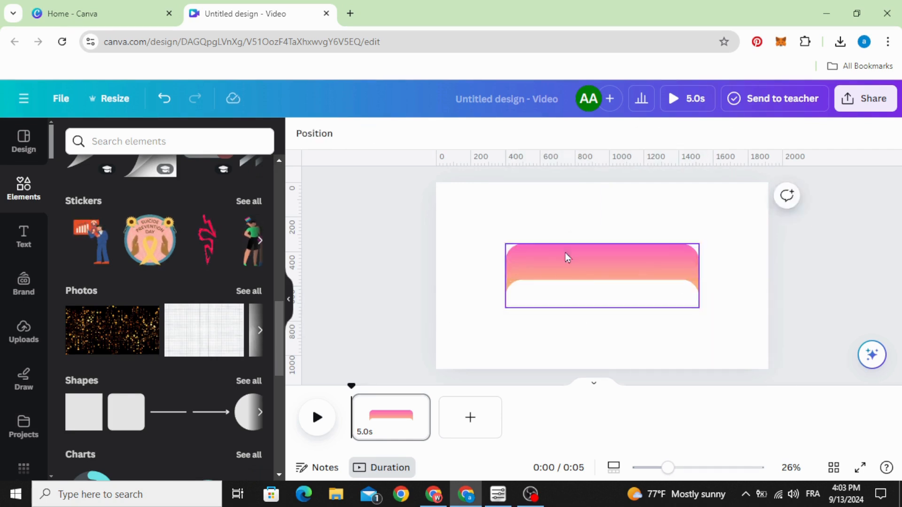
Step: Add a heading on the gradient strip and replace its text with "VANILLA"
{"action": "left_click", "coordinate": [16, 191]}
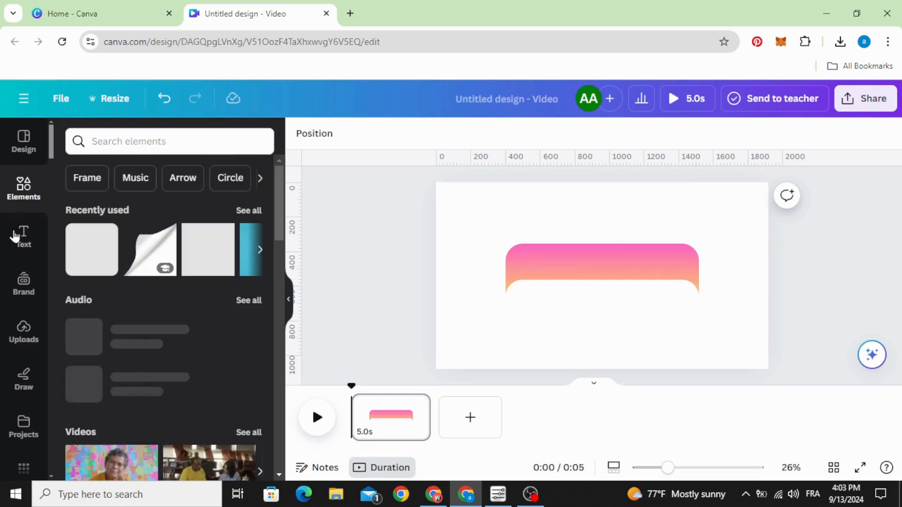
{"action": "left_click", "coordinate": [16, 244]}
{"action": "left_click", "coordinate": [137, 272]}
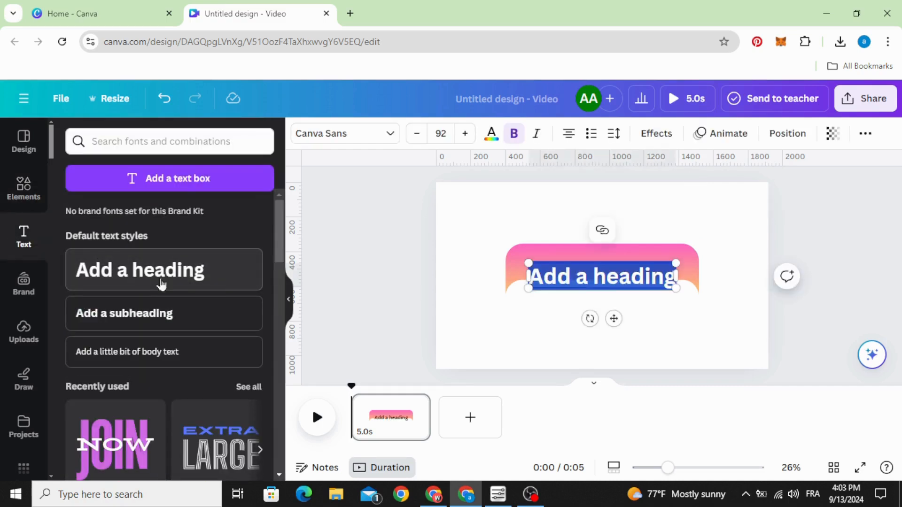
{"action": "left_click", "coordinate": [414, 294]}
{"action": "left_click_drag", "start_coordinate": [580, 288], "coordinate": [580, 262]}
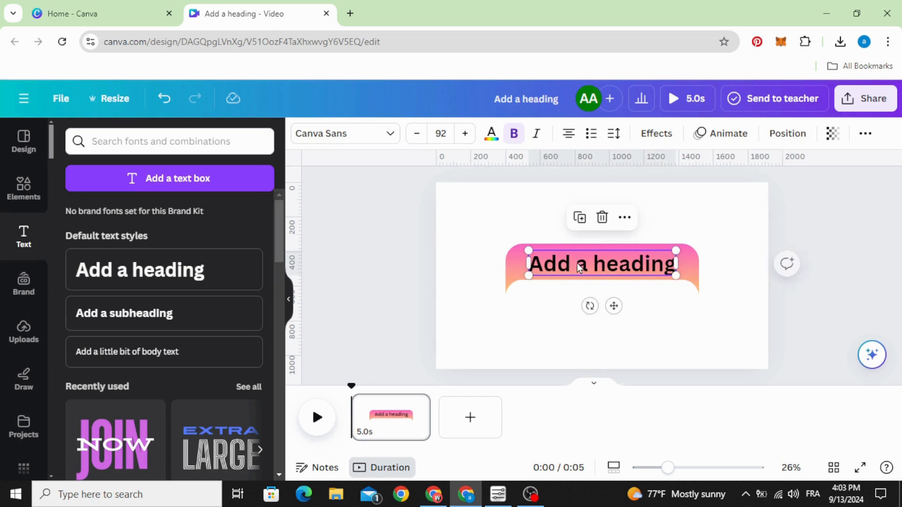
{"action": "left_click", "coordinate": [577, 262]}
{"action": "type", "text": "VANILLA"}
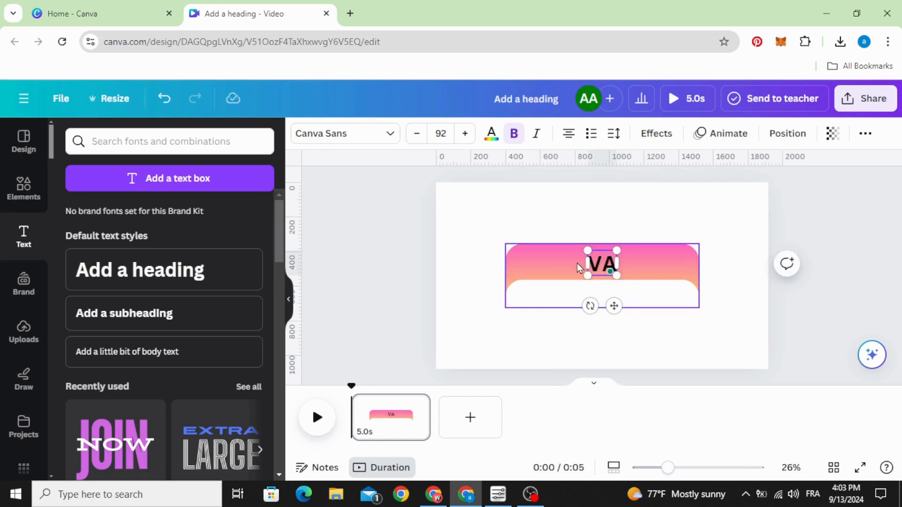
Step: Set the VANILLA heading's font to Hitchcut and enlarge the text to size 116
{"action": "left_click", "coordinate": [340, 143]}
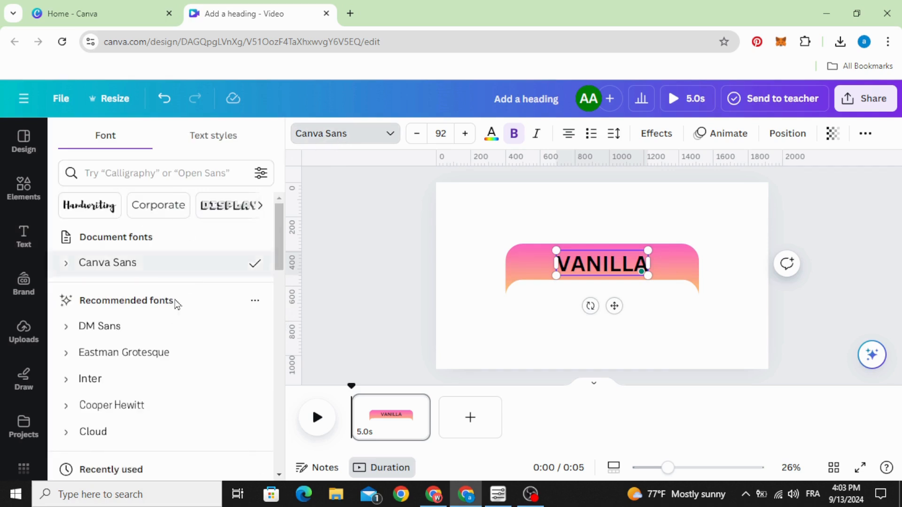
{"action": "scroll", "coordinate": [177, 301], "scroll_direction": "down", "scroll_amount": 4}
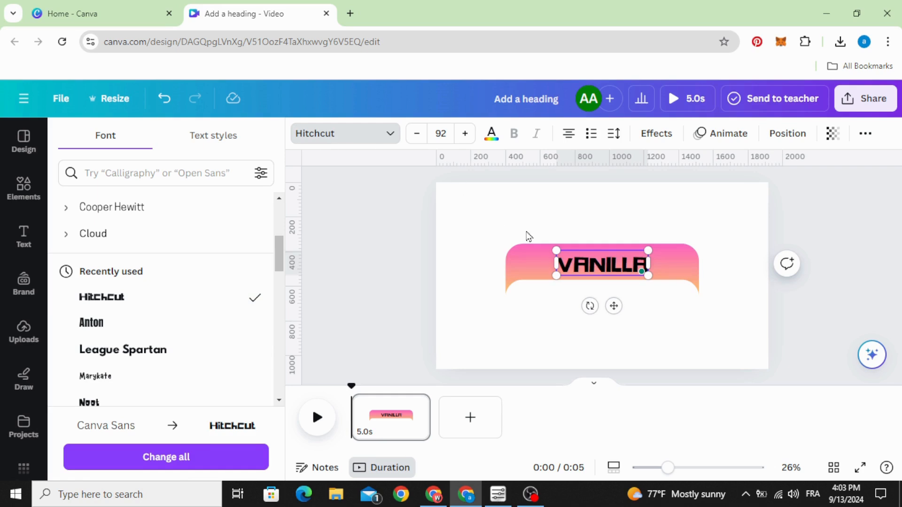
{"action": "left_click_drag", "start_coordinate": [556, 250], "coordinate": [532, 244]}
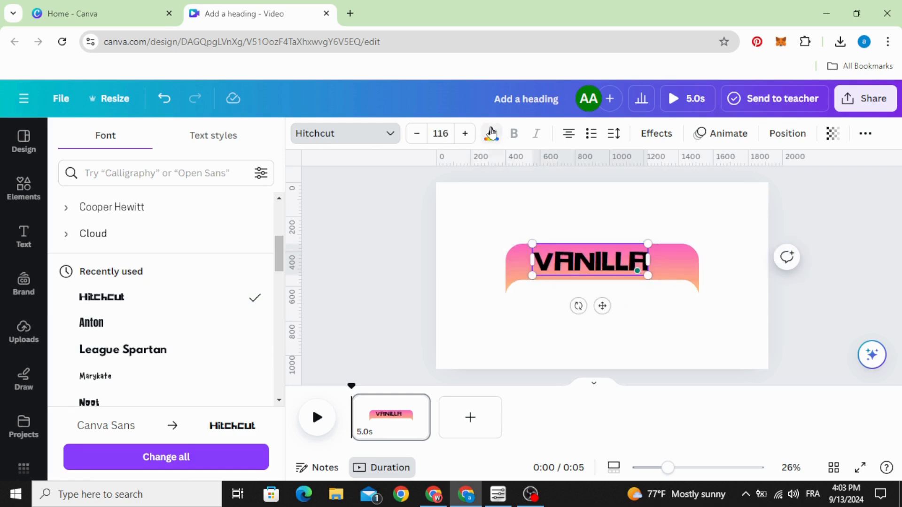
Step: Color the VANILLA heading white and center it horizontally on the gradient strip
{"action": "left_click", "coordinate": [491, 133]}
{"action": "left_click", "coordinate": [154, 213]}
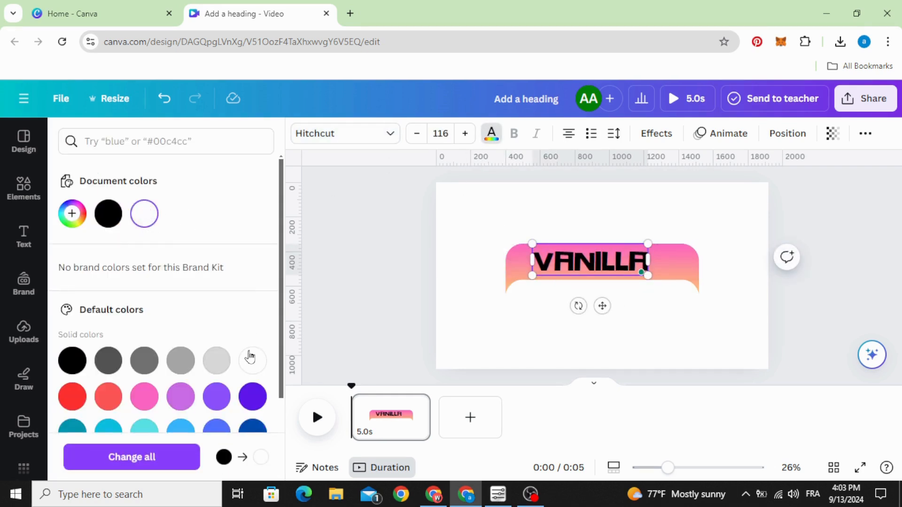
{"action": "left_click", "coordinate": [371, 282]}
{"action": "left_click", "coordinate": [553, 274]}
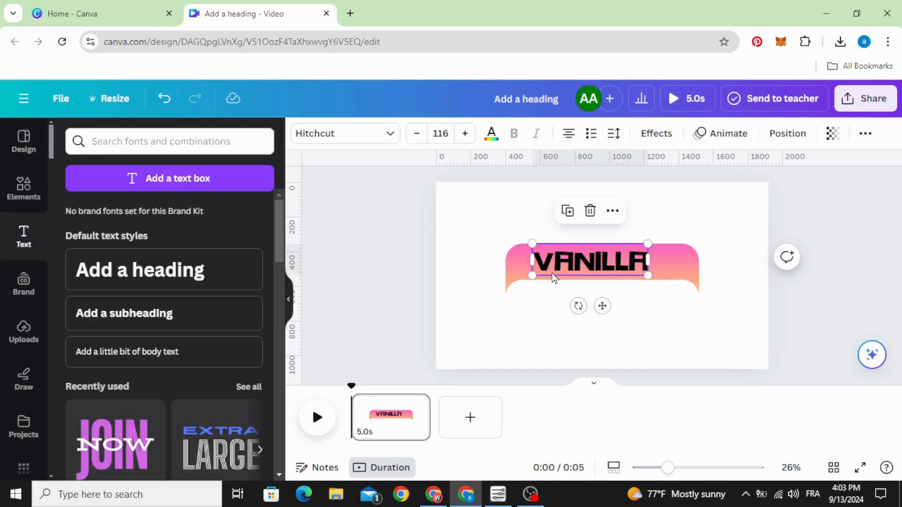
{"action": "left_click", "coordinate": [491, 135]}
{"action": "left_click", "coordinate": [154, 214]}
{"action": "left_click", "coordinate": [366, 272]}
{"action": "left_click_drag", "start_coordinate": [559, 260], "coordinate": [572, 260]}
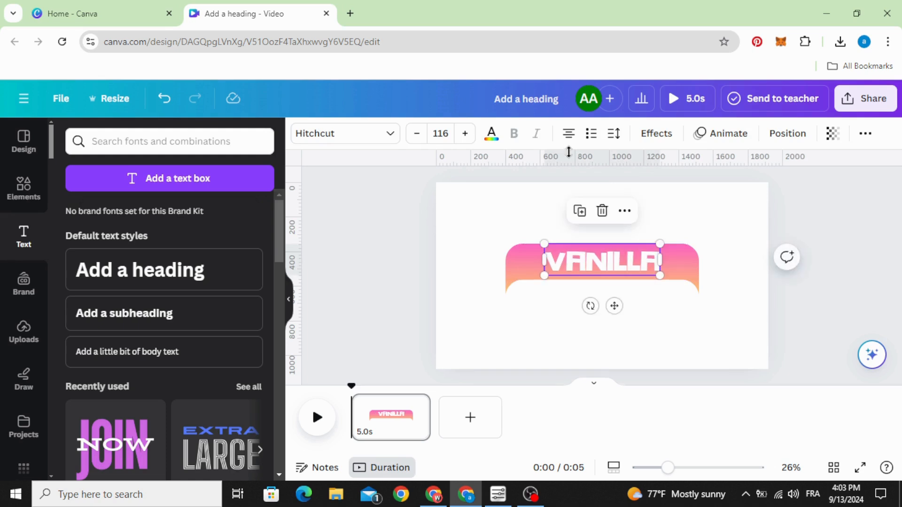
Step: Set the VANILLA heading's letter spacing to 121 and adjust its position on the gradient strip
{"action": "left_click", "coordinate": [613, 135]}
{"action": "left_click_drag", "start_coordinate": [645, 190], "coordinate": [661, 192]}
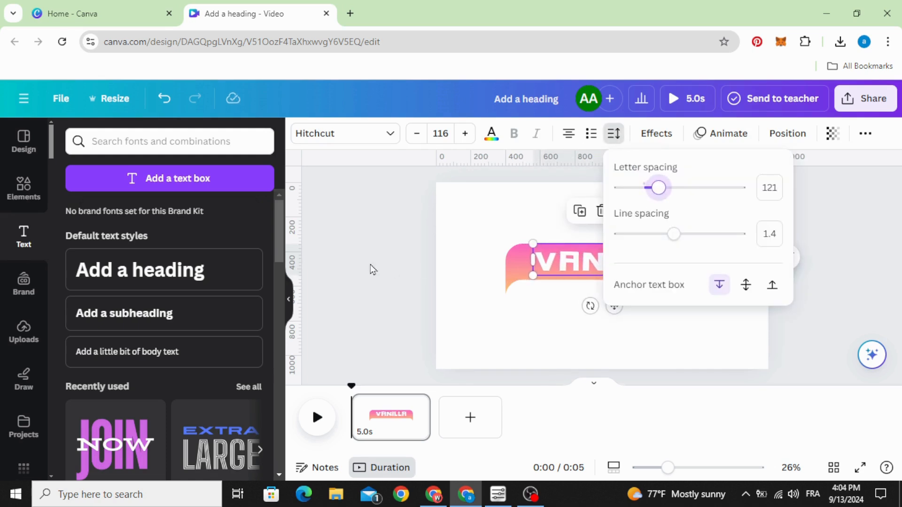
{"action": "left_click", "coordinate": [371, 265]}
{"action": "left_click", "coordinate": [615, 268]}
{"action": "left_click_drag", "start_coordinate": [615, 267], "coordinate": [610, 268]}
{"action": "left_click", "coordinate": [386, 274]}
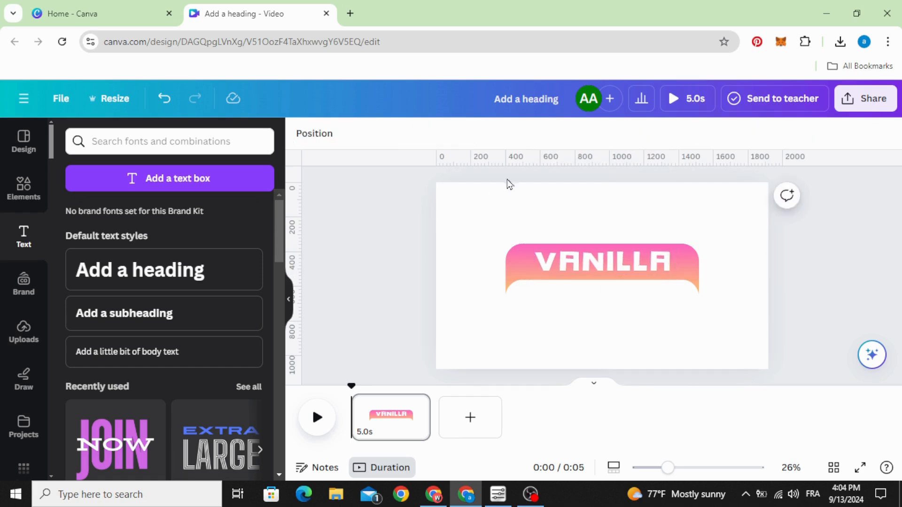
Step: Download the VANILLA label design as a PNG file
{"action": "left_click", "coordinate": [875, 109]}
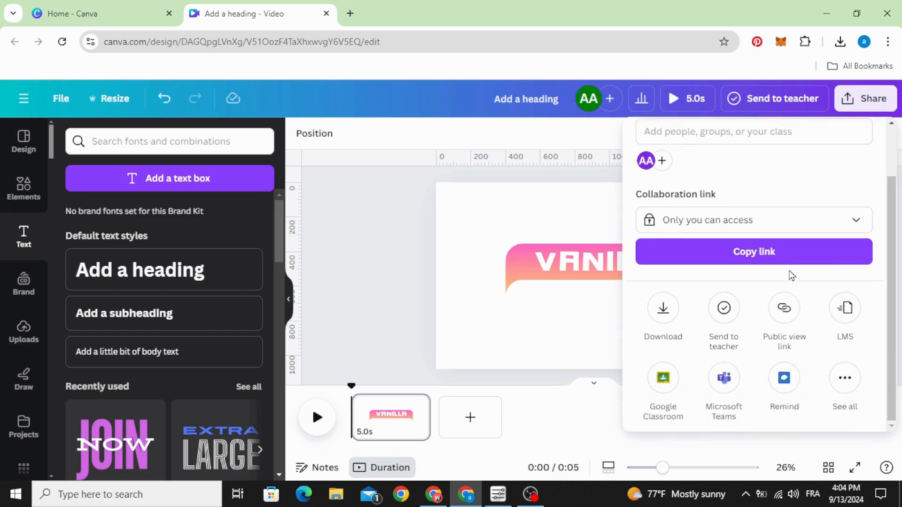
{"action": "left_click", "coordinate": [662, 308]}
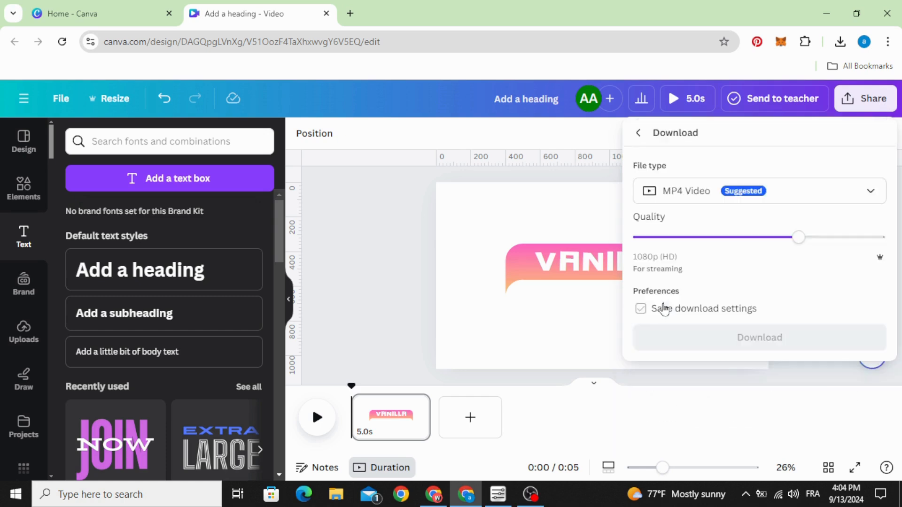
{"action": "left_click", "coordinate": [785, 195]}
{"action": "left_click", "coordinate": [764, 273]}
{"action": "left_click", "coordinate": [760, 395]}
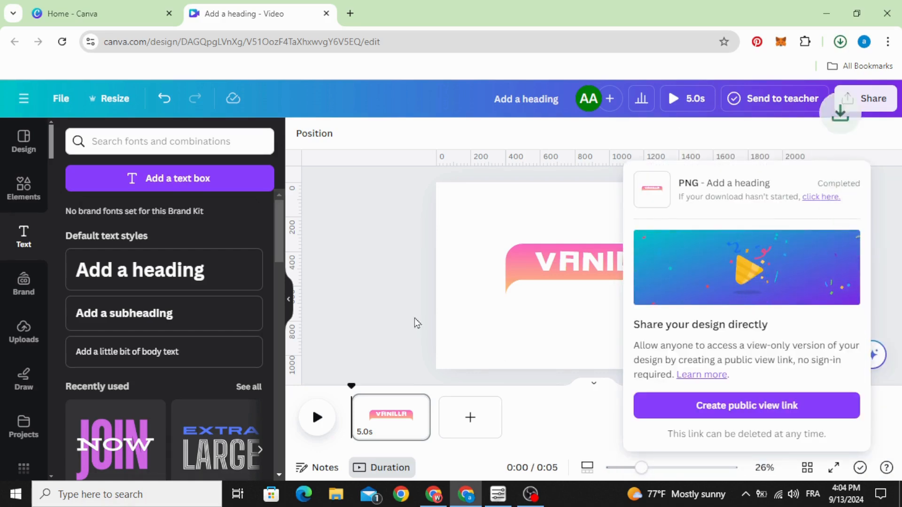
Step: Upload the newly downloaded VANILLA label PNG to the project's image uploads
{"action": "left_click", "coordinate": [841, 43]}
{"action": "left_click_drag", "start_coordinate": [745, 97], "coordinate": [187, 310]}
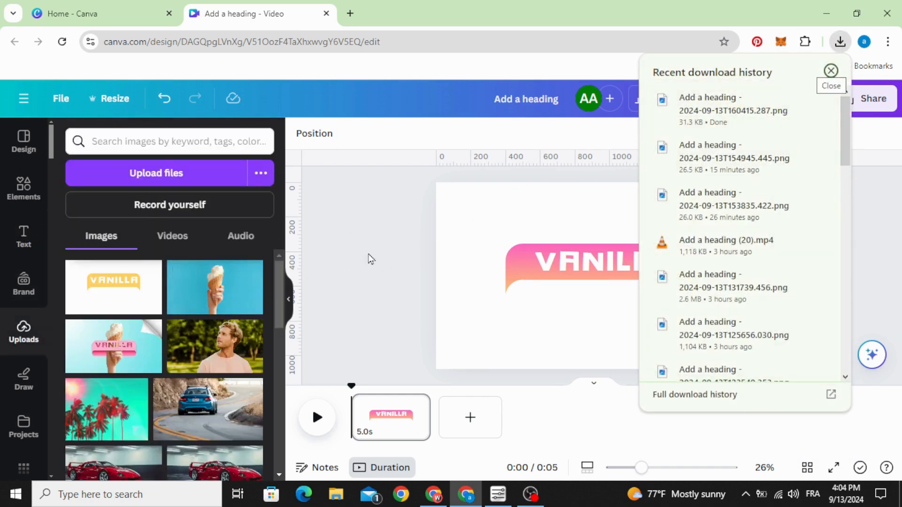
{"action": "left_click", "coordinate": [389, 253]}
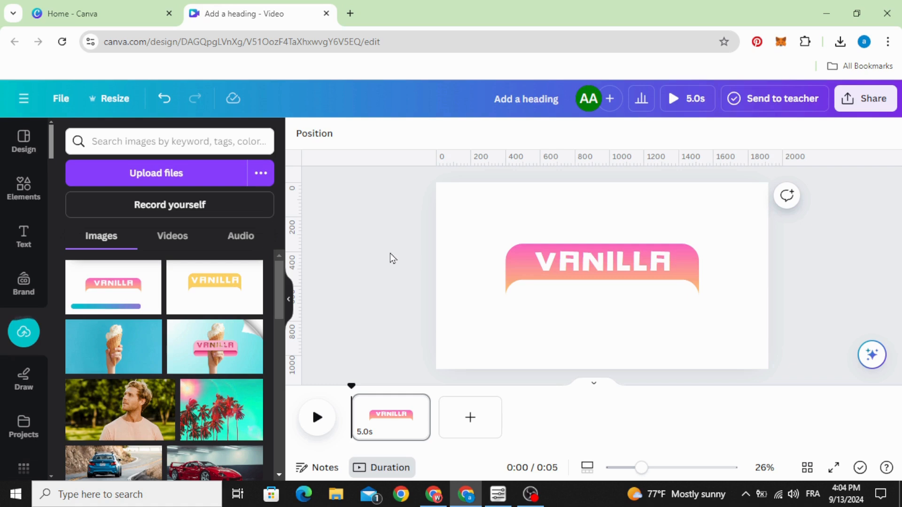
Step: Delete the white rounded shape and the VANILLA heading that cover the gradient rectangle
{"action": "left_click_drag", "start_coordinate": [549, 297], "coordinate": [595, 314]}
{"action": "left_click", "coordinate": [646, 266]}
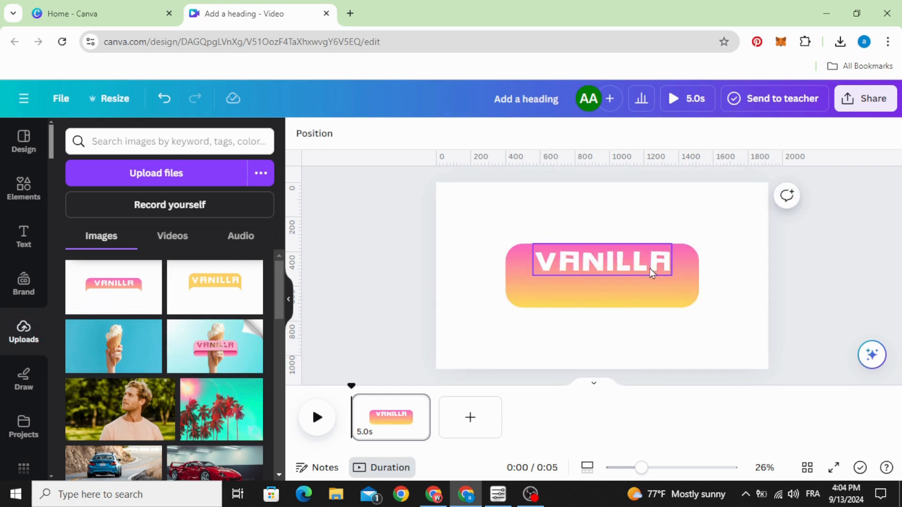
{"action": "left_click", "coordinate": [582, 267]}
{"action": "left_click", "coordinate": [602, 211]}
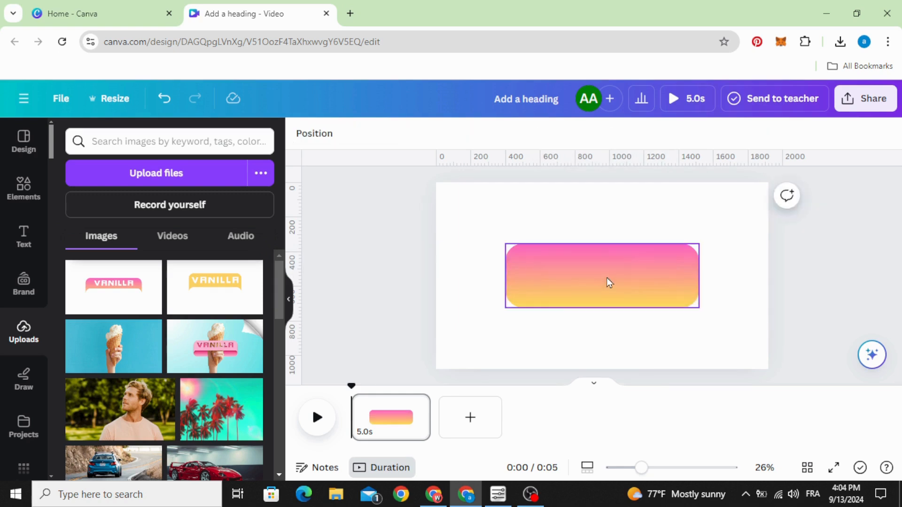
Step: Place the uploaded VANILLA label image at full page size and remove its background with BG Remover
{"action": "left_click", "coordinate": [96, 301]}
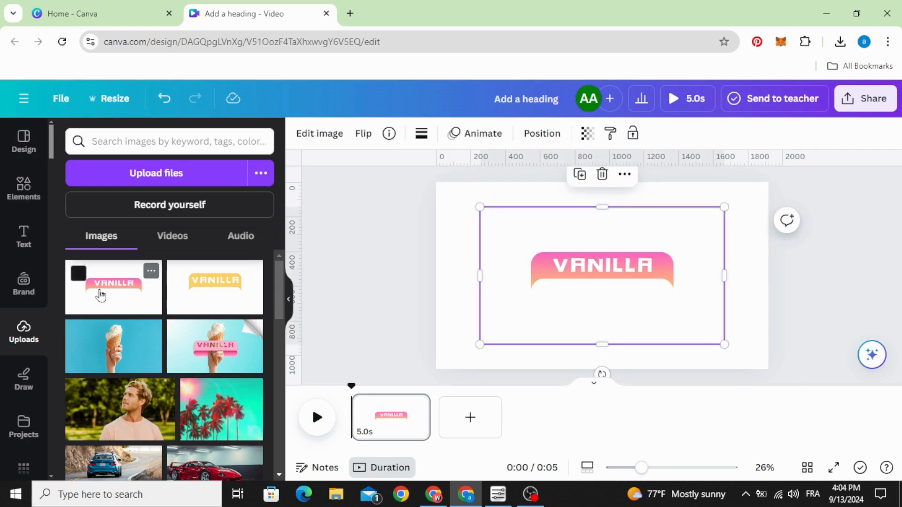
{"action": "left_click_drag", "start_coordinate": [538, 303], "coordinate": [506, 273]}
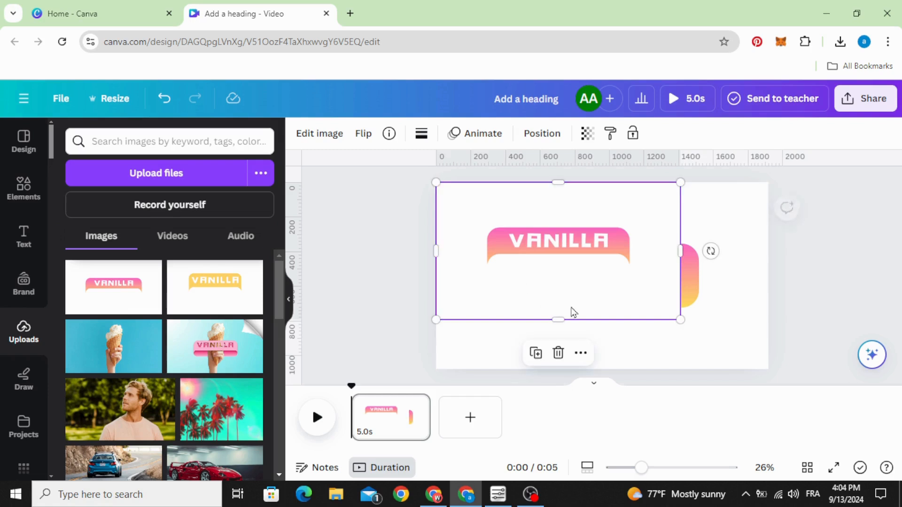
{"action": "left_click_drag", "start_coordinate": [681, 317], "coordinate": [757, 390]}
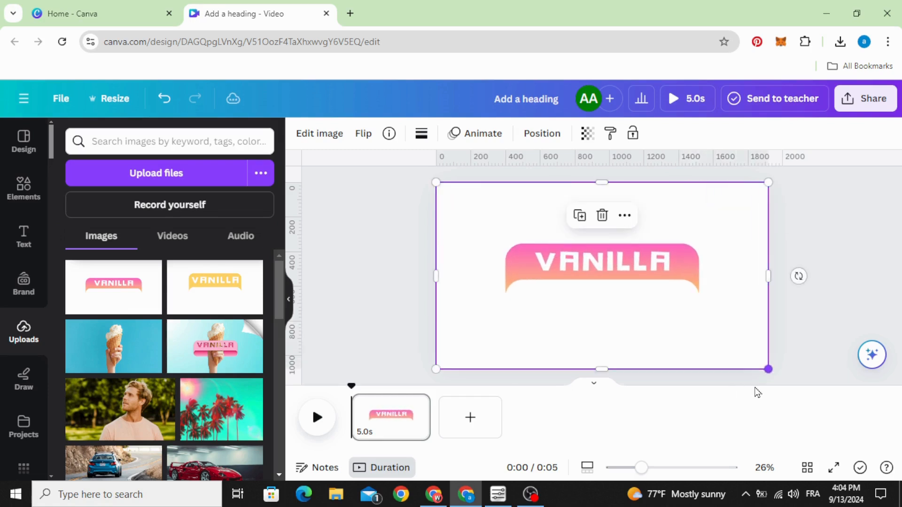
{"action": "left_click", "coordinate": [318, 139]}
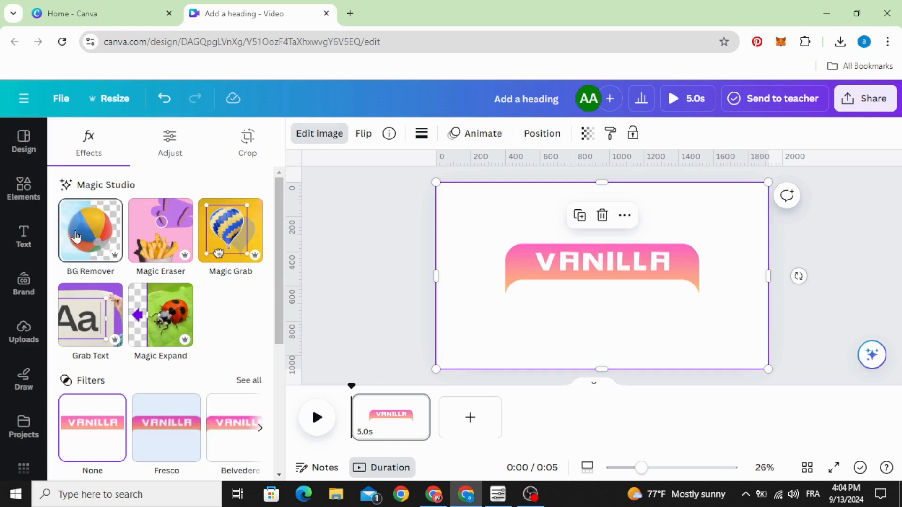
{"action": "left_click", "coordinate": [75, 235]}
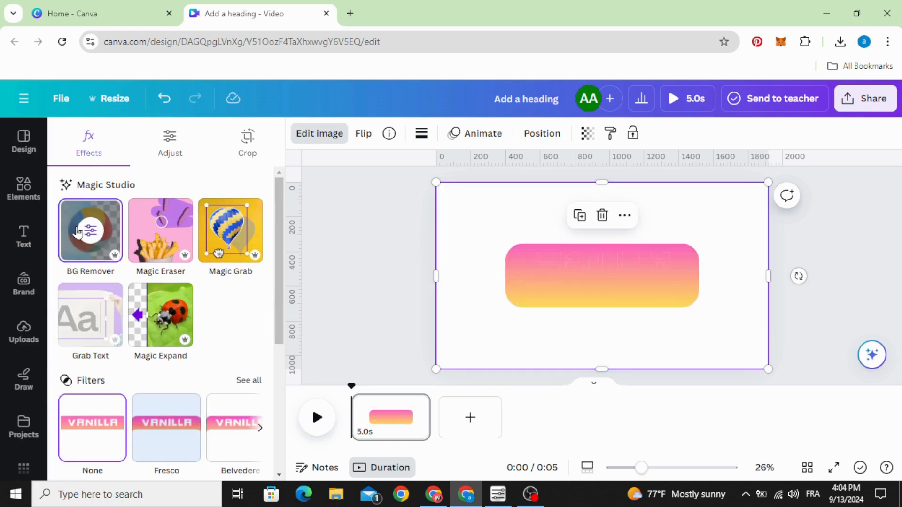
Step: Apply a Drop shadow to the label image with blur 12, angle 50 and distance 11
{"action": "scroll", "coordinate": [91, 258], "scroll_direction": "down", "scroll_amount": 5}
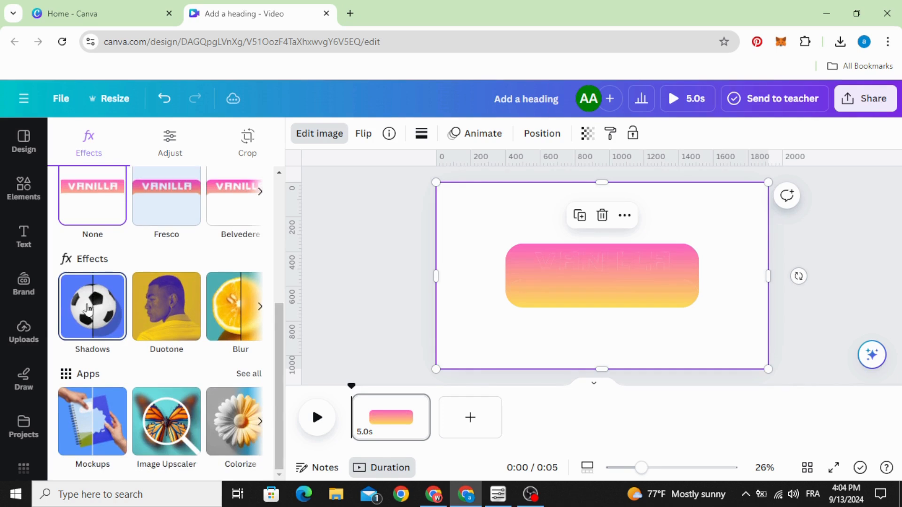
{"action": "left_click", "coordinate": [92, 315]}
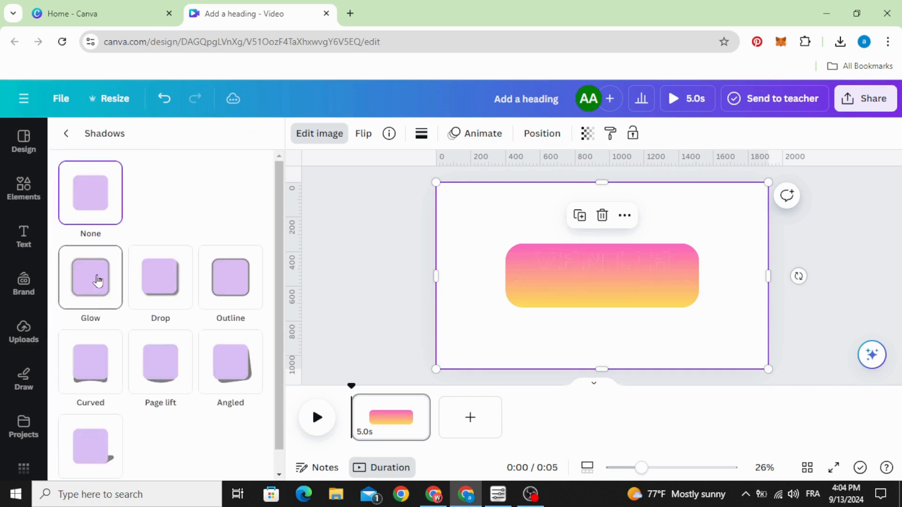
{"action": "left_click", "coordinate": [154, 284]}
{"action": "scroll", "coordinate": [114, 335], "scroll_direction": "down", "scroll_amount": 3}
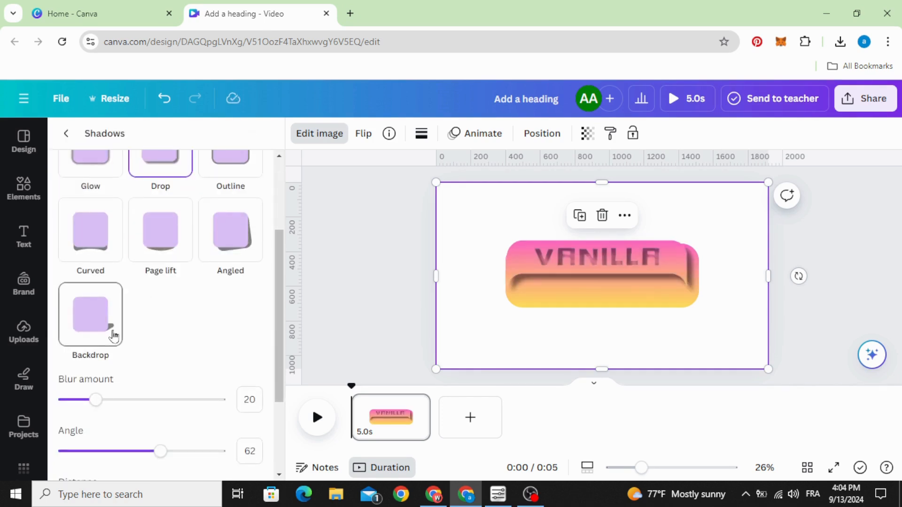
{"action": "scroll", "coordinate": [121, 350], "scroll_direction": "down", "scroll_amount": 3}
{"action": "left_click_drag", "start_coordinate": [156, 330], "coordinate": [144, 333]}
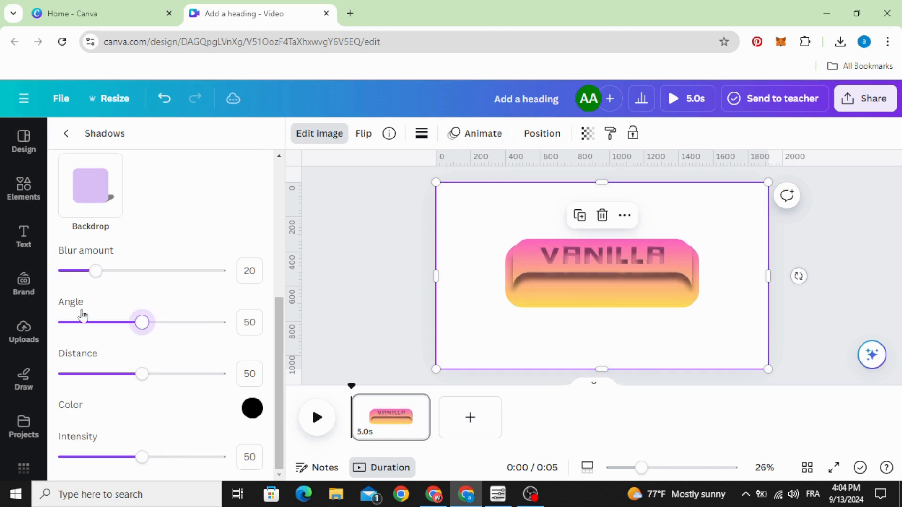
{"action": "left_click_drag", "start_coordinate": [97, 277], "coordinate": [84, 278]}
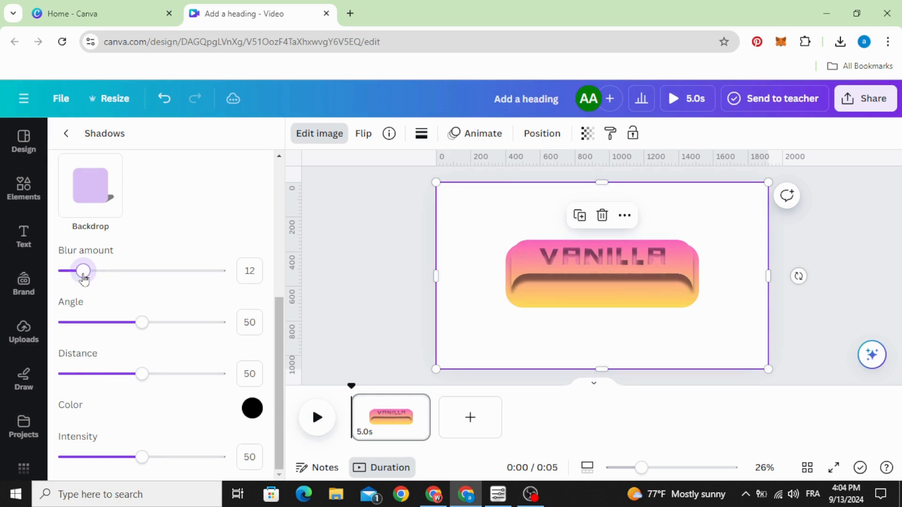
{"action": "left_click_drag", "start_coordinate": [144, 377], "coordinate": [81, 377]}
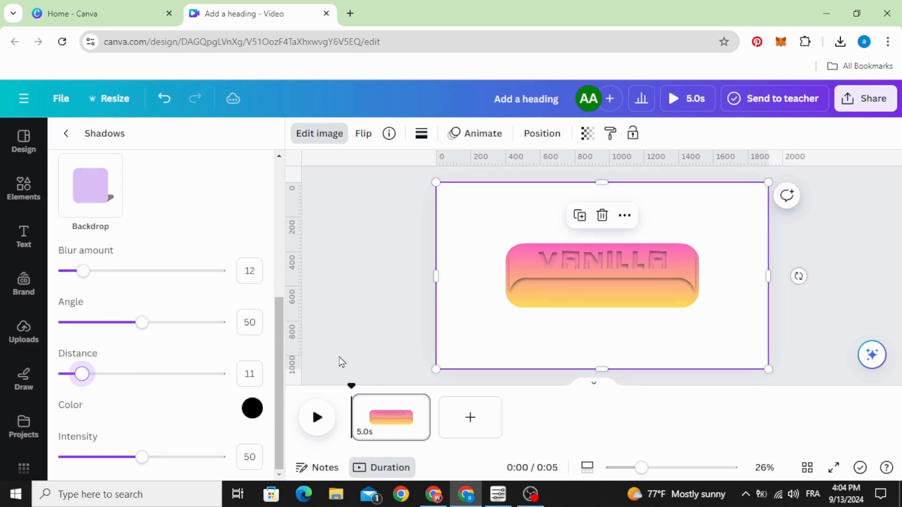
Step: Enlarge the shadowed label image to about 2,000 px wide and align it over the gradient rectangle
{"action": "left_click_drag", "start_coordinate": [435, 369], "coordinate": [413, 379]}
{"action": "left_click_drag", "start_coordinate": [557, 306], "coordinate": [565, 297]}
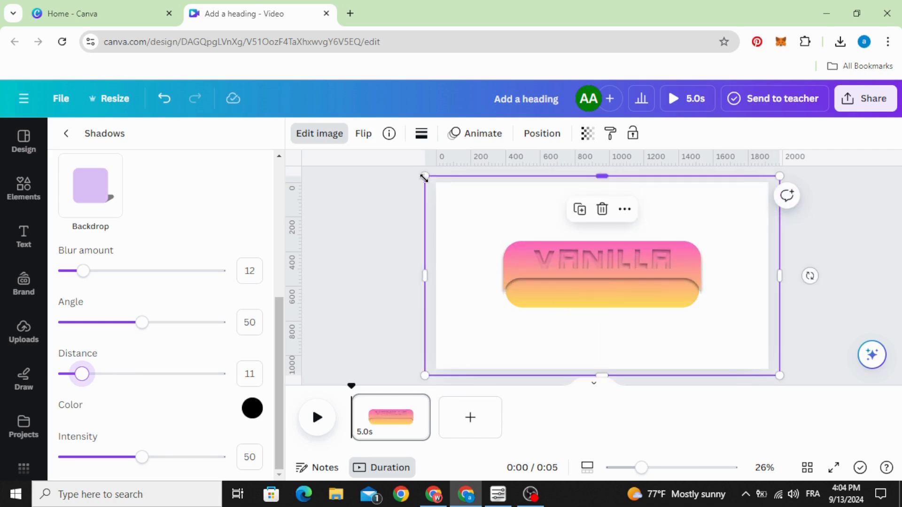
{"action": "left_click_drag", "start_coordinate": [425, 177], "coordinate": [431, 179]}
{"action": "left_click_drag", "start_coordinate": [596, 288], "coordinate": [593, 280]}
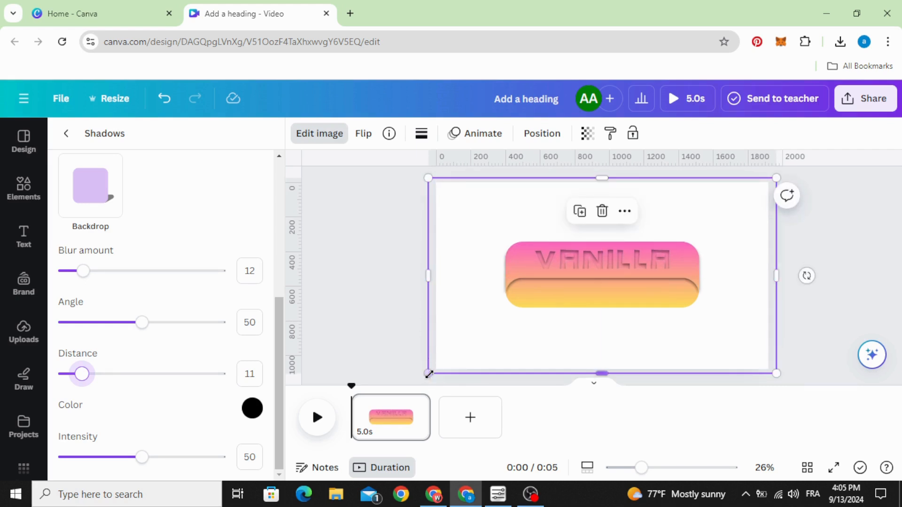
{"action": "left_click_drag", "start_coordinate": [428, 374], "coordinate": [428, 373]}
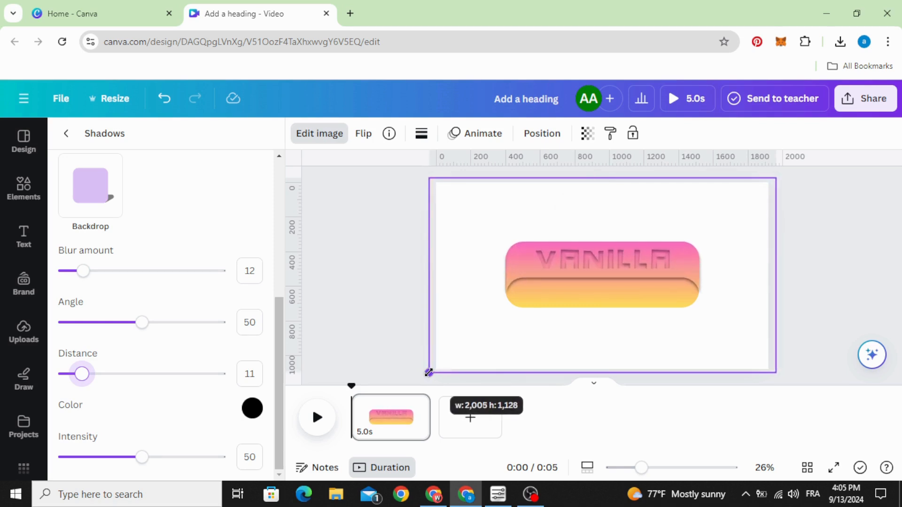
{"action": "left_click_drag", "start_coordinate": [776, 372], "coordinate": [775, 371]}
{"action": "left_click", "coordinate": [377, 281]}
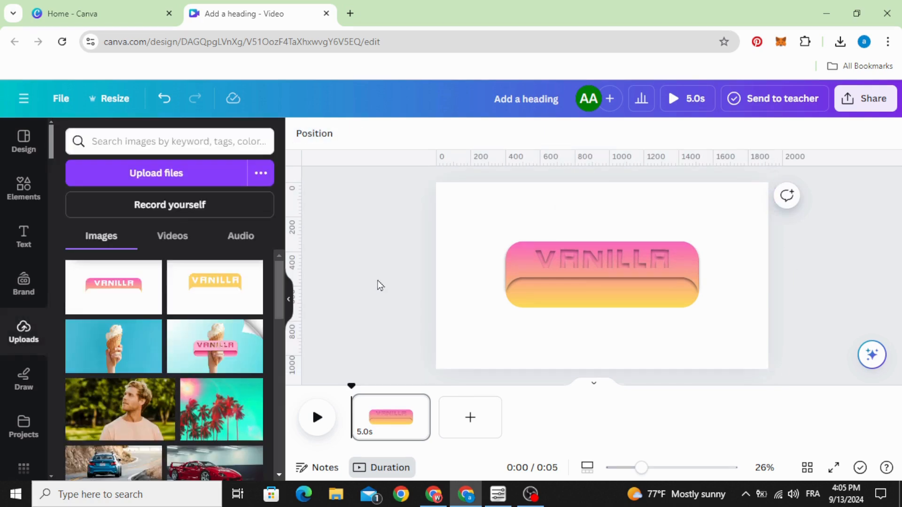
Step: Add the uploaded ice cream cone photo to the page and remove its background with BG Remover
{"action": "left_click", "coordinate": [17, 195]}
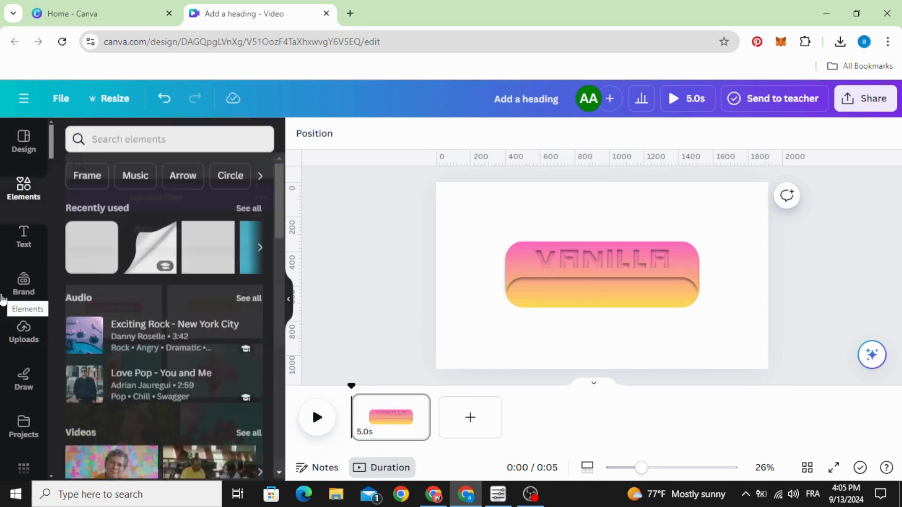
{"action": "left_click", "coordinate": [26, 338]}
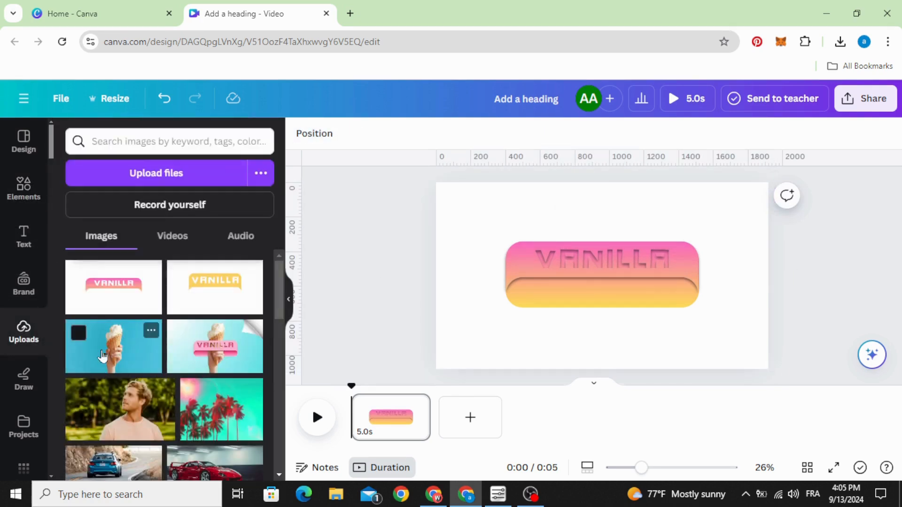
{"action": "left_click", "coordinate": [129, 336]}
{"action": "left_click", "coordinate": [314, 135]}
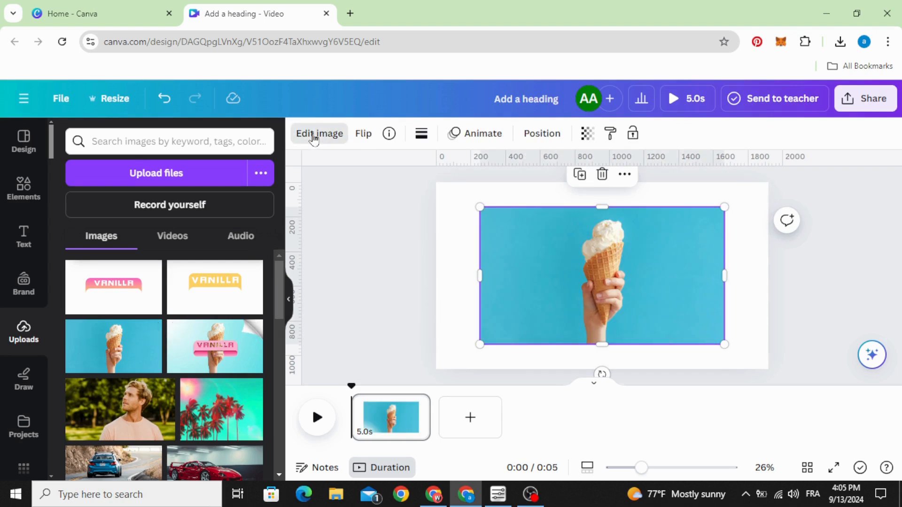
{"action": "left_click", "coordinate": [90, 230]}
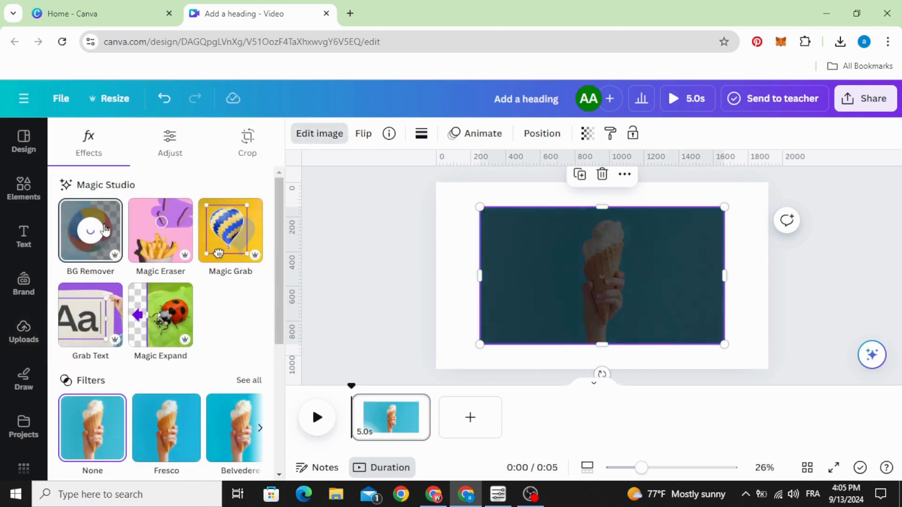
Step: Enlarge the cone cutout to span the page height, center it, and move its layer between the label image and gradient rectangle
{"action": "left_click_drag", "start_coordinate": [475, 344], "coordinate": [436, 370]}
{"action": "left_click_drag", "start_coordinate": [725, 206], "coordinate": [812, 197]}
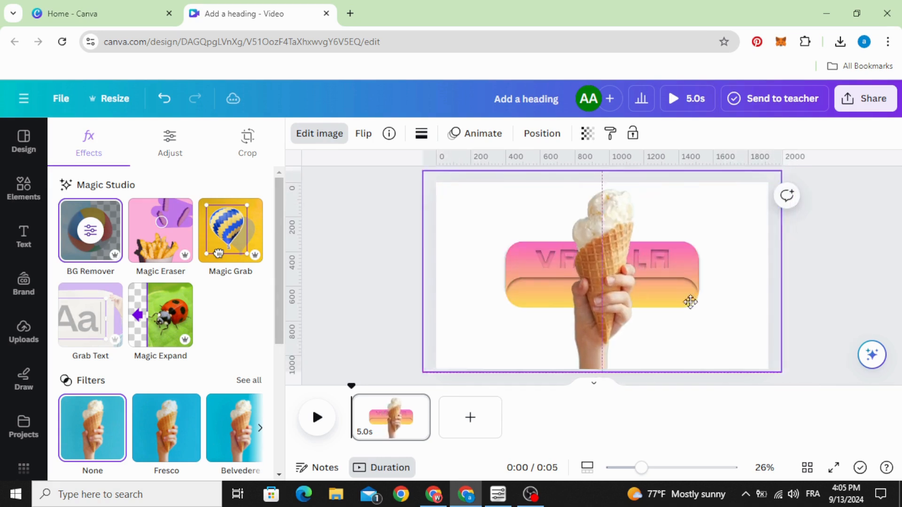
{"action": "right_click", "coordinate": [685, 306]}
{"action": "mouse_move", "coordinate": [669, 246]}
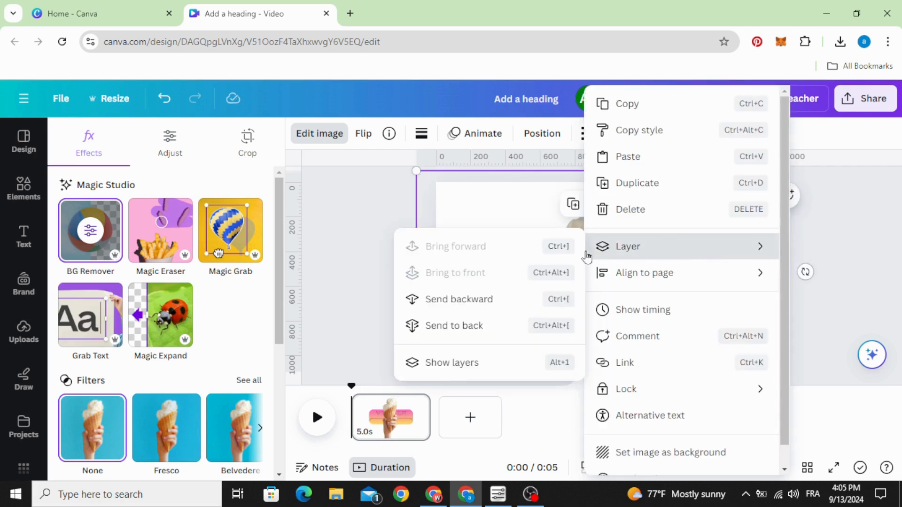
{"action": "left_click", "coordinate": [489, 362]}
{"action": "left_click_drag", "start_coordinate": [211, 221], "coordinate": [229, 278]}
{"action": "left_click_drag", "start_coordinate": [442, 349], "coordinate": [477, 344]}
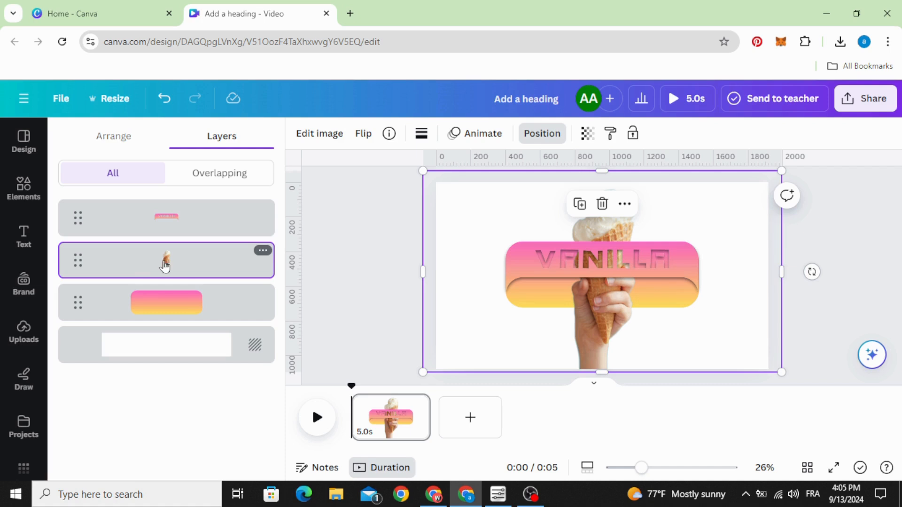
Step: Apply the Baseline animation to the cone image on enter, moving upward, and slow down its speed
{"action": "left_click", "coordinate": [475, 133]}
{"action": "scroll", "coordinate": [188, 263], "scroll_direction": "down", "scroll_amount": 5}
{"action": "left_click", "coordinate": [218, 270]}
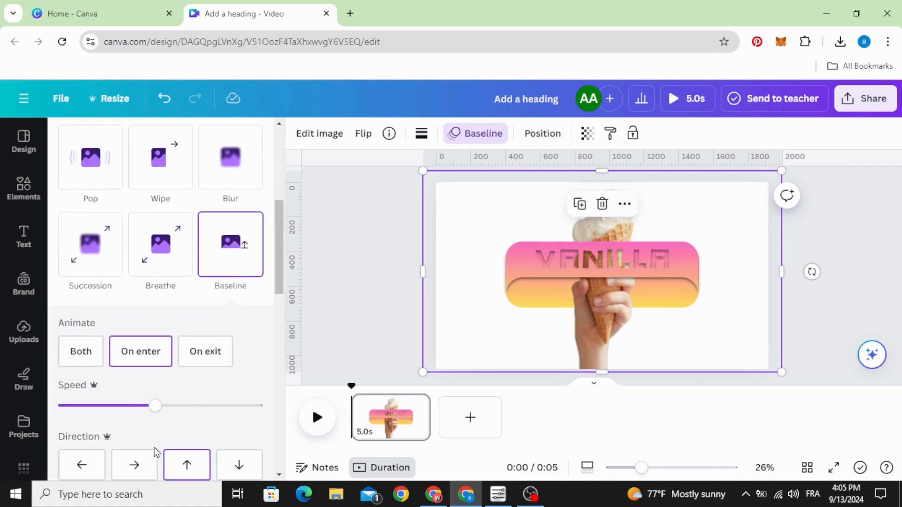
{"action": "left_click_drag", "start_coordinate": [151, 407], "coordinate": [100, 407]}
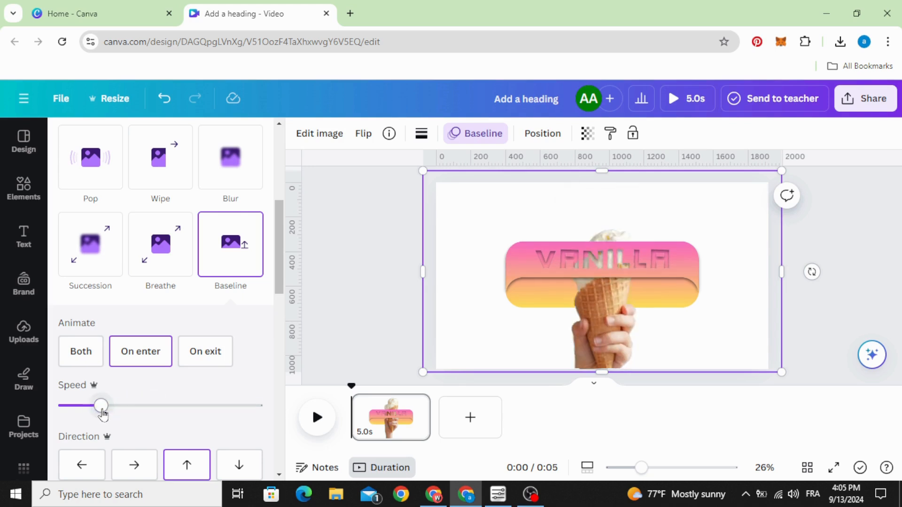
{"action": "left_click", "coordinate": [359, 322]}
Step: Crop the empty areas on both sides of the cone image
{"action": "left_click", "coordinate": [473, 287]}
{"action": "left_click_drag", "start_coordinate": [429, 275], "coordinate": [466, 275]}
{"action": "left_click_drag", "start_coordinate": [775, 273], "coordinate": [724, 276]}
{"action": "left_click", "coordinate": [770, 290]}
{"action": "left_click_drag", "start_coordinate": [780, 277], "coordinate": [737, 274]}
{"action": "left_click_drag", "start_coordinate": [423, 274], "coordinate": [458, 275]}
Step: Fill the page background with the light green-to-blue gradient
{"action": "left_click", "coordinate": [444, 222]}
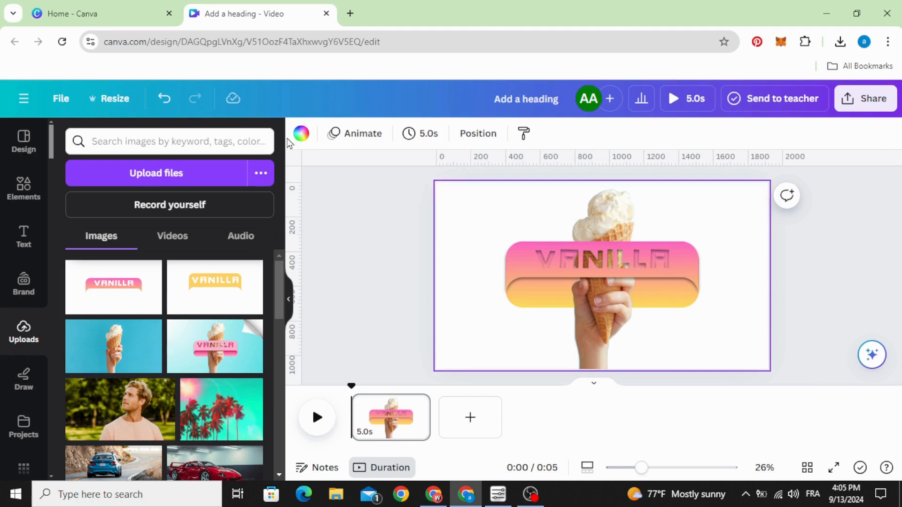
{"action": "left_click", "coordinate": [301, 133]}
{"action": "scroll", "coordinate": [155, 291], "scroll_direction": "down", "scroll_amount": 8}
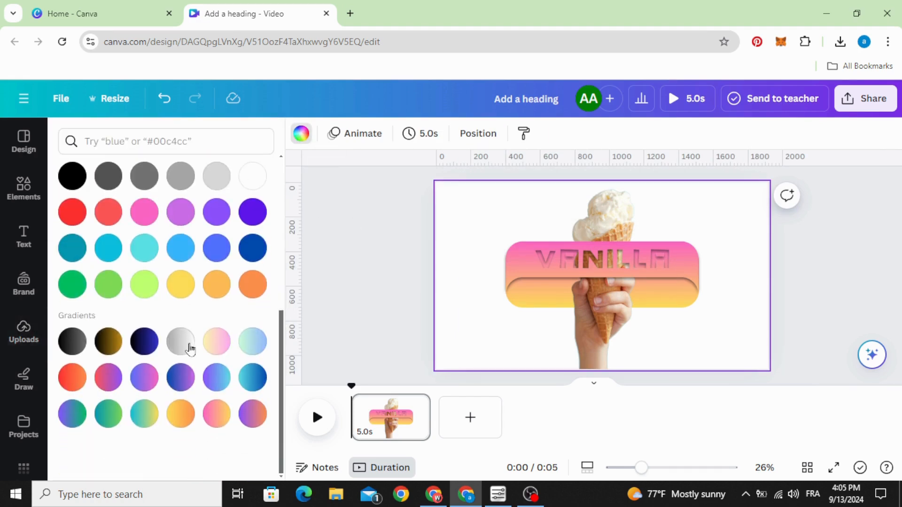
{"action": "left_click", "coordinate": [252, 341]}
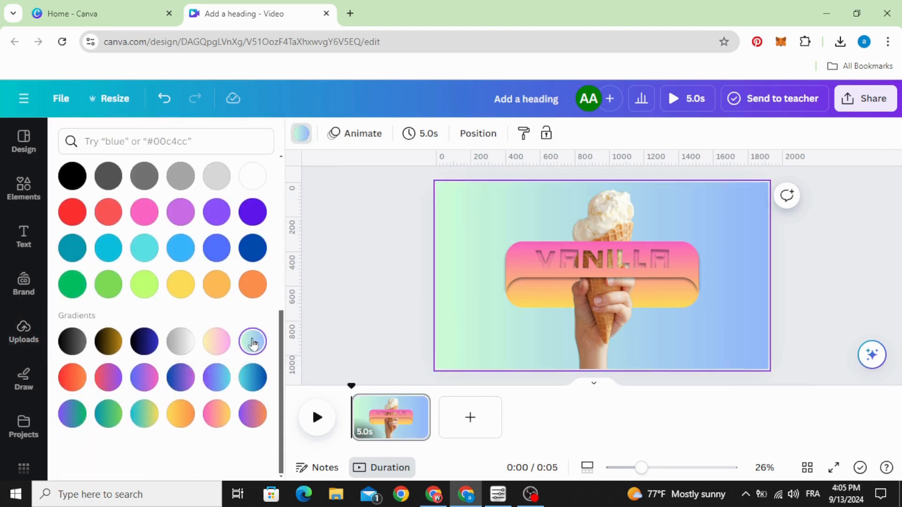
{"action": "left_click", "coordinate": [365, 299]}
Step: Search the graphics elements for "TURN PAGE" and add the white page-curl graphic with the wavy edge
{"action": "left_click", "coordinate": [26, 190]}
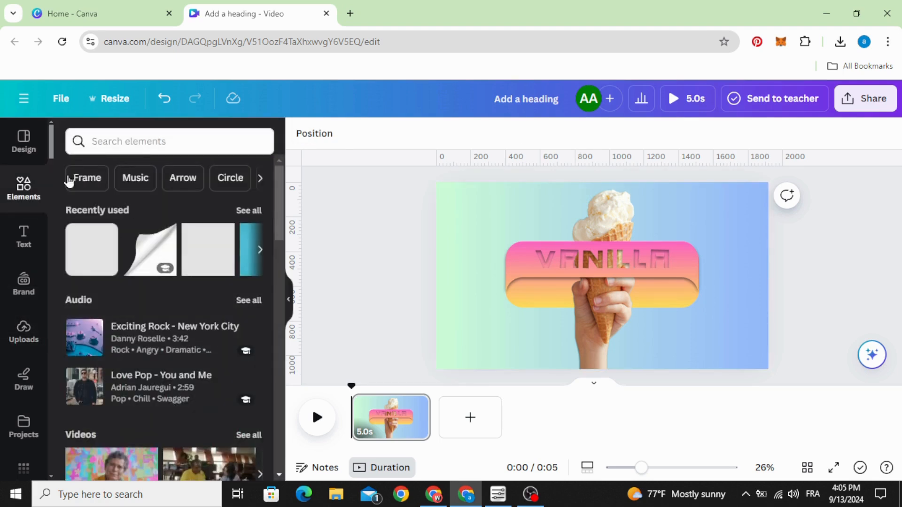
{"action": "left_click", "coordinate": [113, 142]}
{"action": "left_click", "coordinate": [112, 197]}
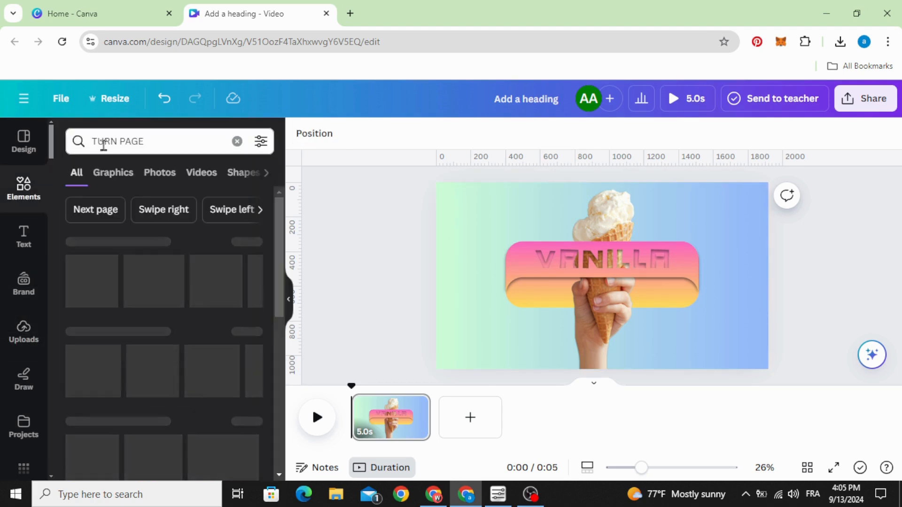
{"action": "left_click", "coordinate": [114, 174]}
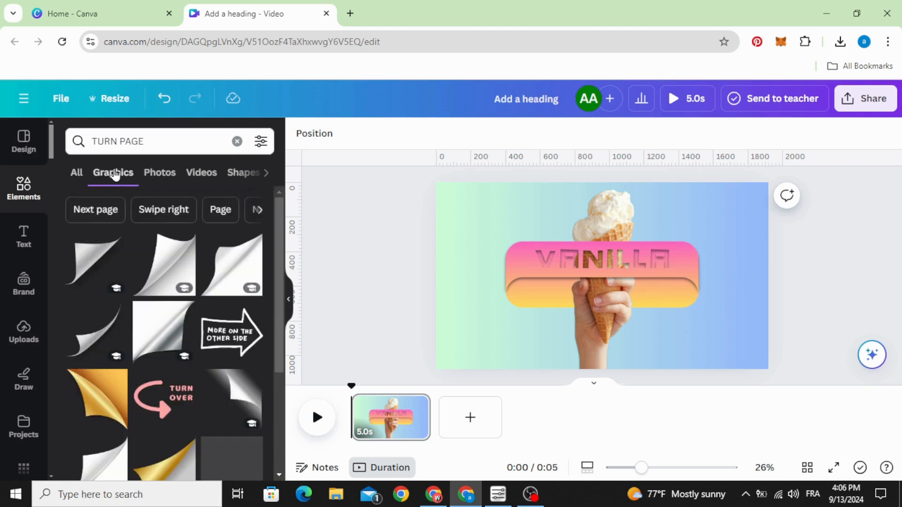
{"action": "left_click", "coordinate": [229, 266]}
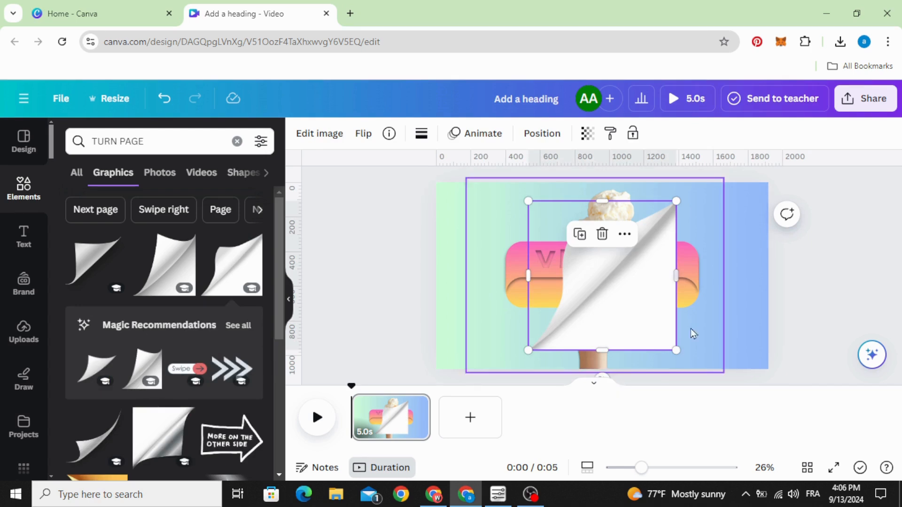
Step: Rotate the page curl, shrink it and fit it into the page's upper-right corner
{"action": "left_click_drag", "start_coordinate": [602, 377], "coordinate": [747, 262]}
{"action": "left_click_drag", "start_coordinate": [614, 331], "coordinate": [702, 273]}
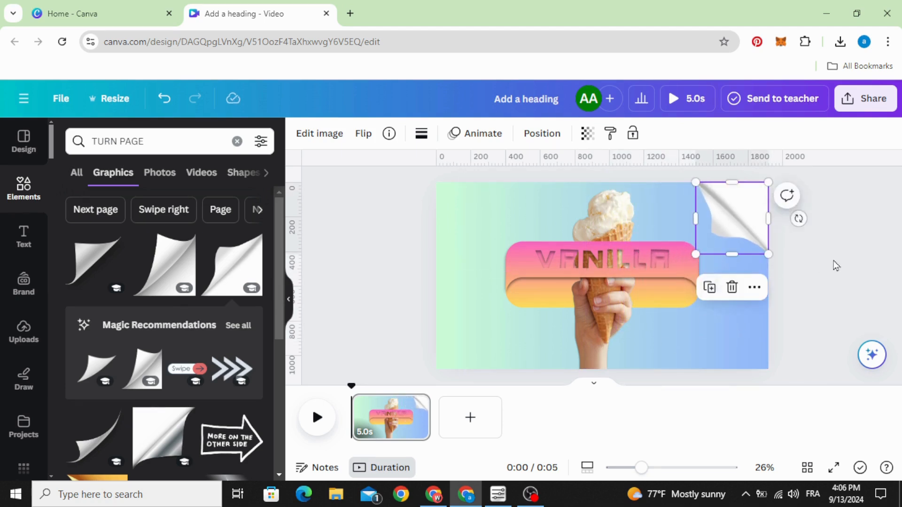
{"action": "left_click", "coordinate": [837, 265]}
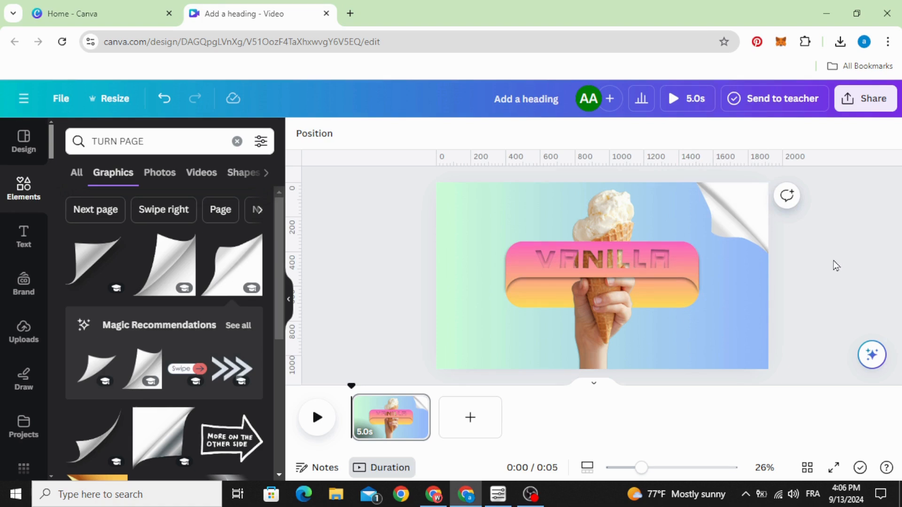